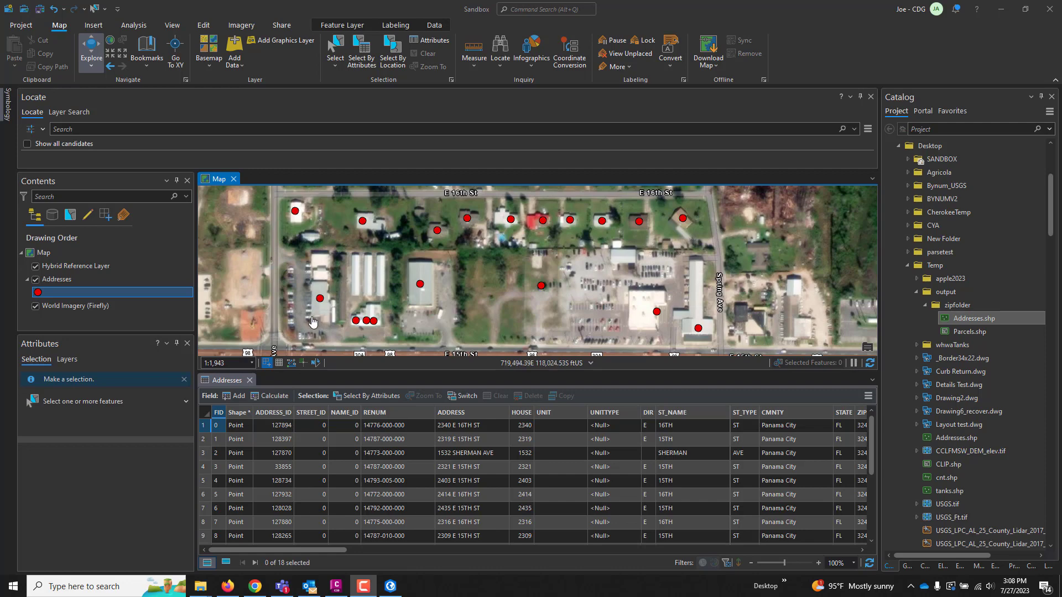
- Select the ADDRESS column in the ArcGIS Pro Addresses attribute table as the label field
click(464, 412)
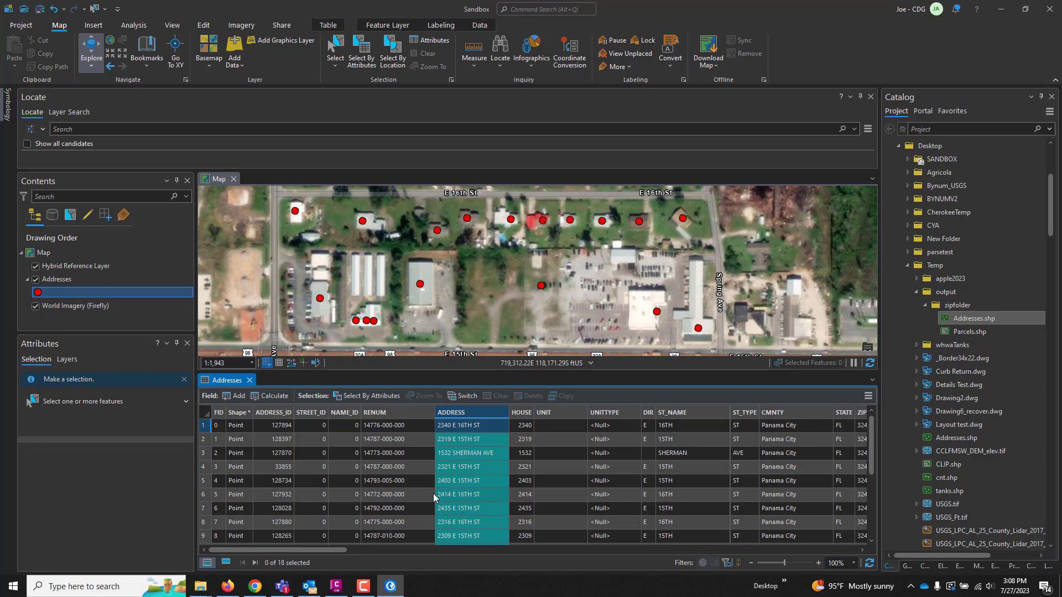
click(336, 585)
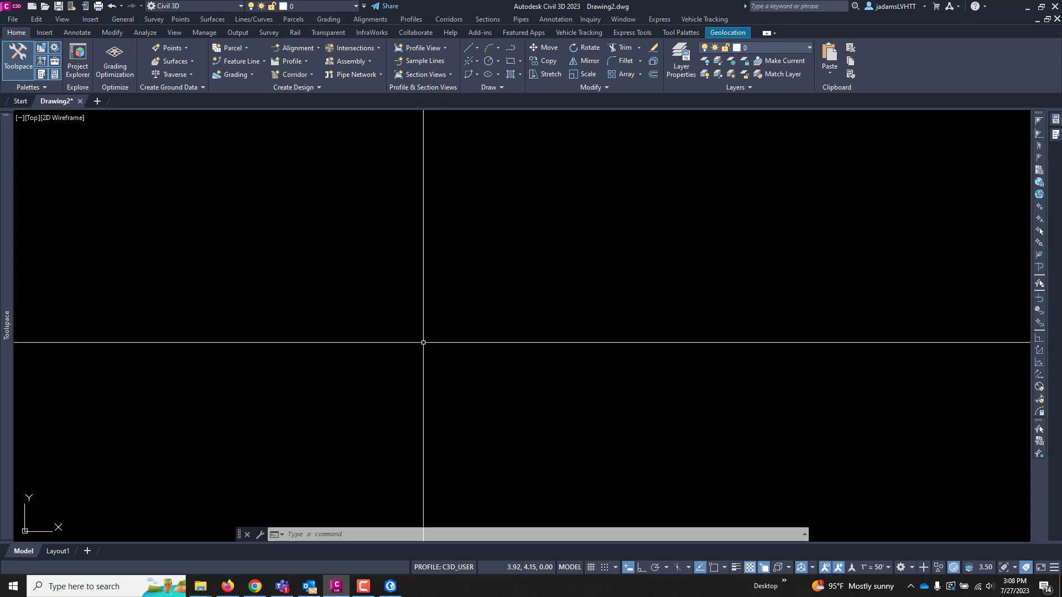
click(390, 587)
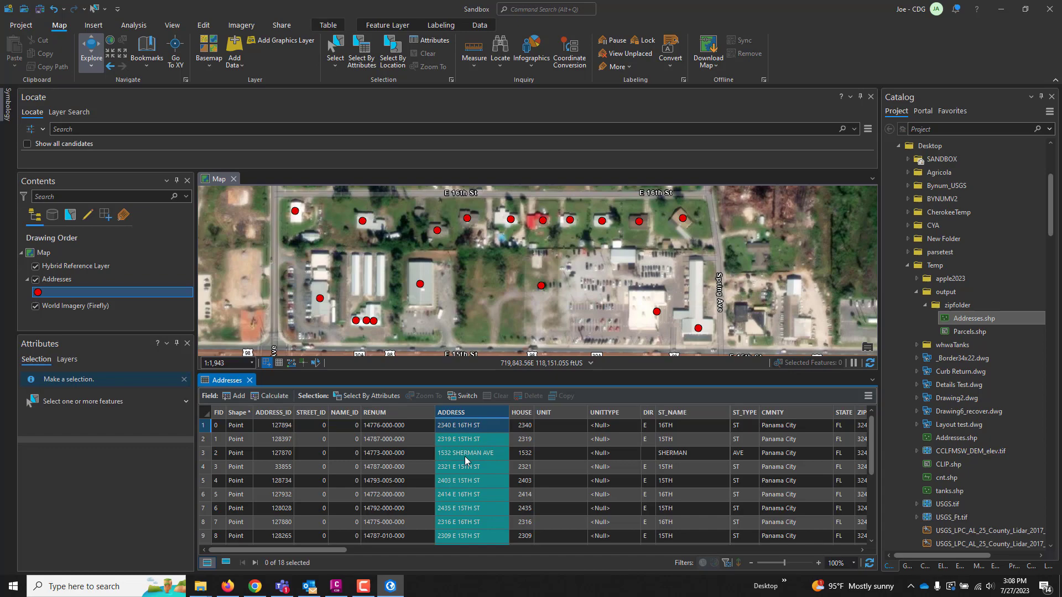
- Set Drawing2's coordinate system to FL83-NF, NAD83 Florida State Planes North Zone, US Foot
click(997, 13)
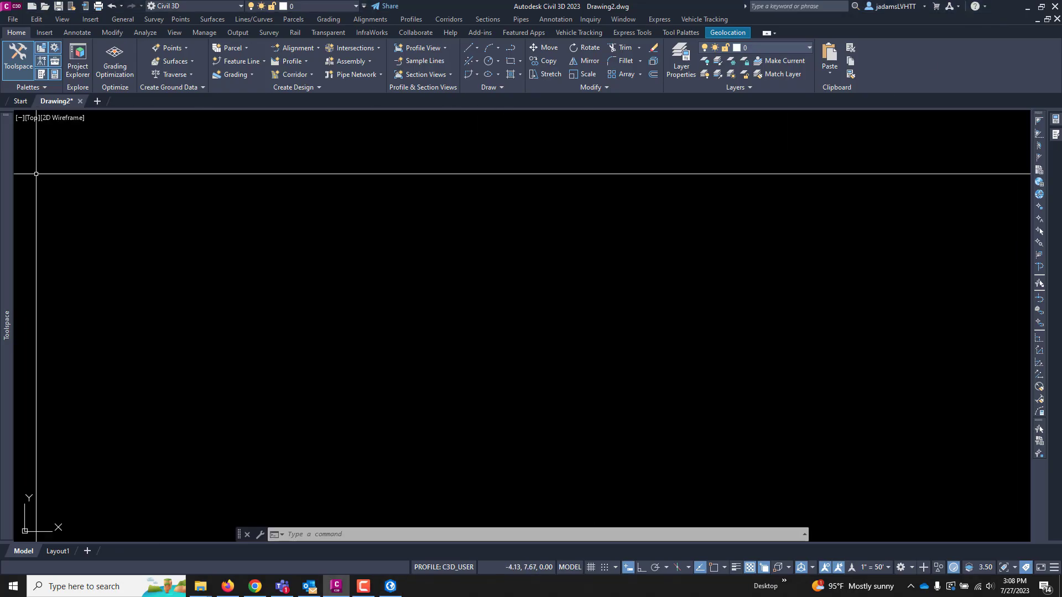
mouse_move(26, 160)
right_click(57, 150)
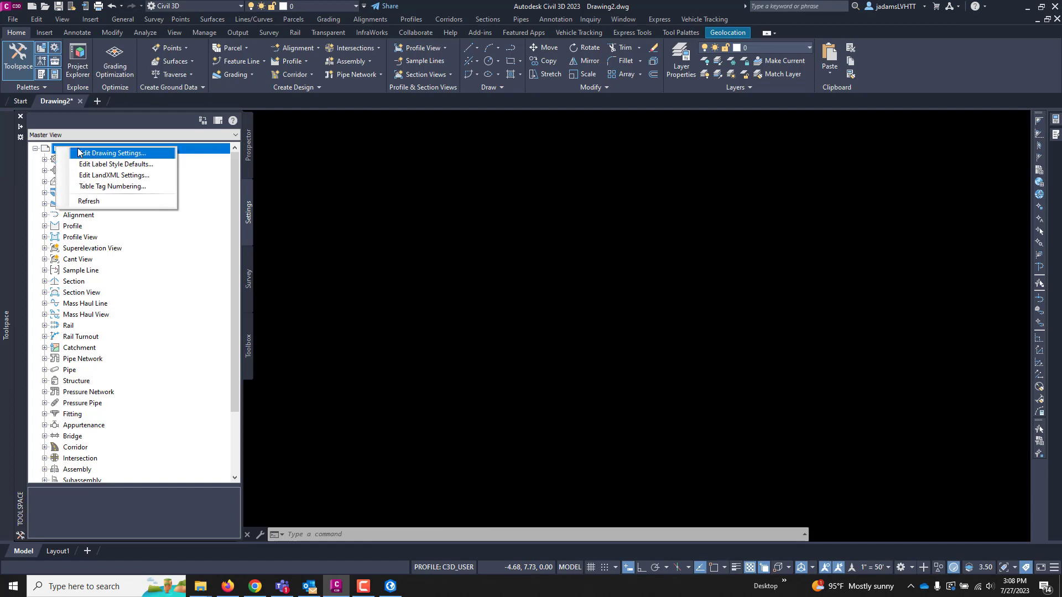
click(82, 153)
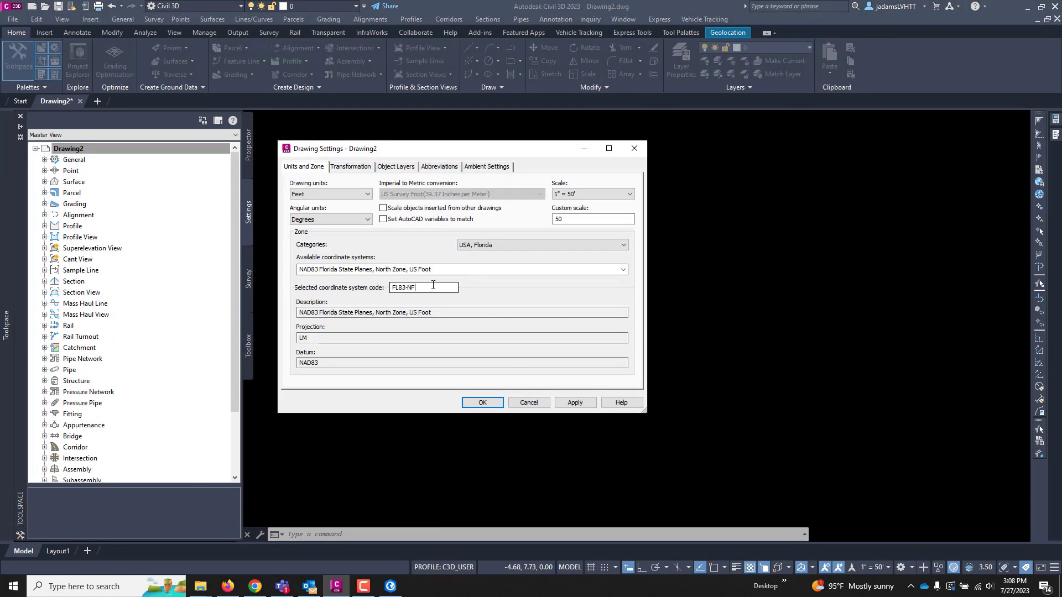
click(476, 404)
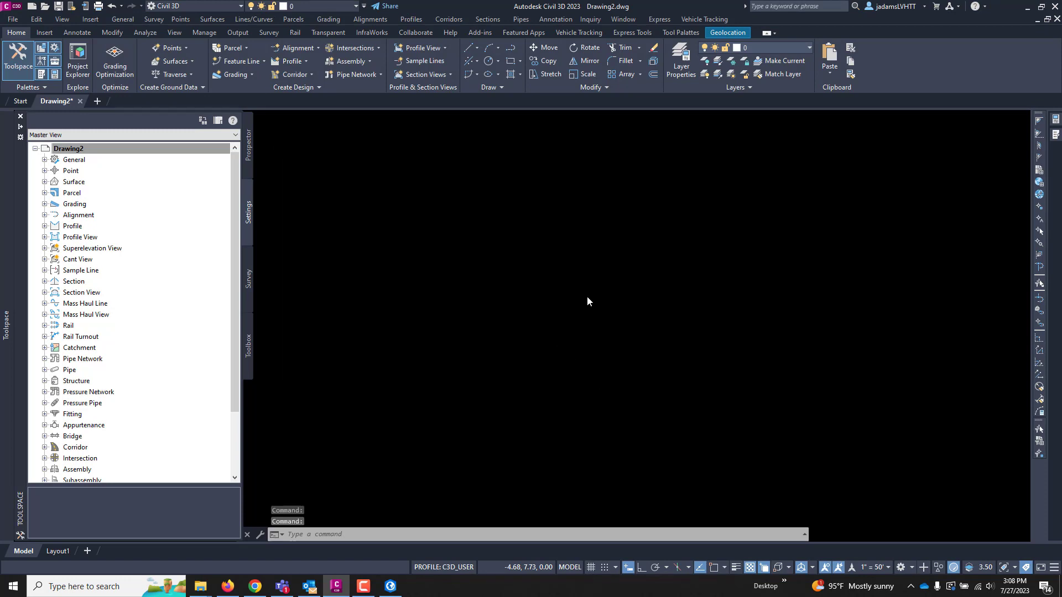
- Show the map Task Pane with the MAPWSPACE command
click(502, 287)
click(486, 312)
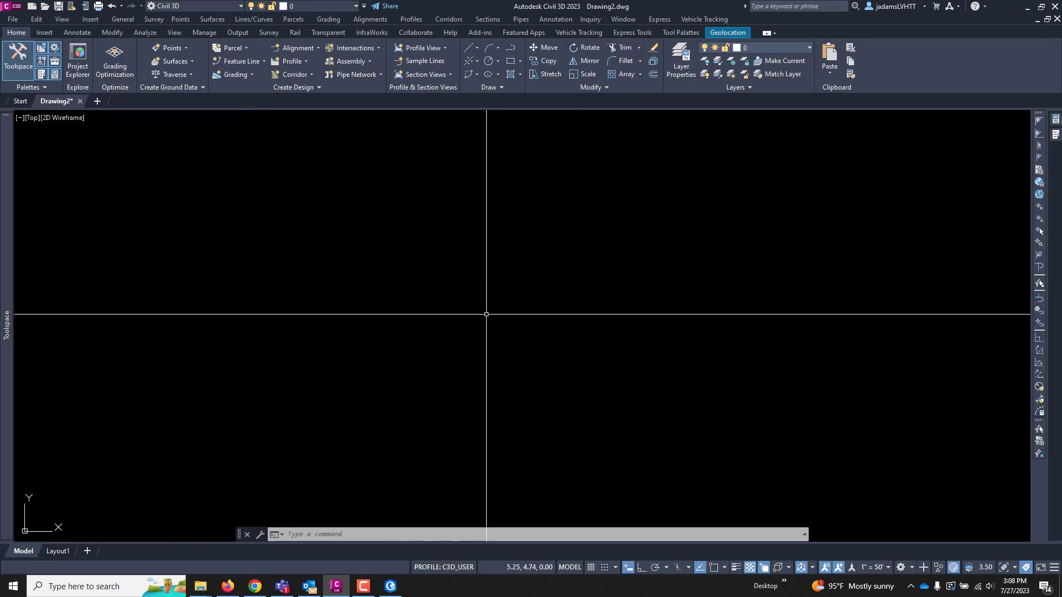
text(ma)
key(Return)
key(Return)
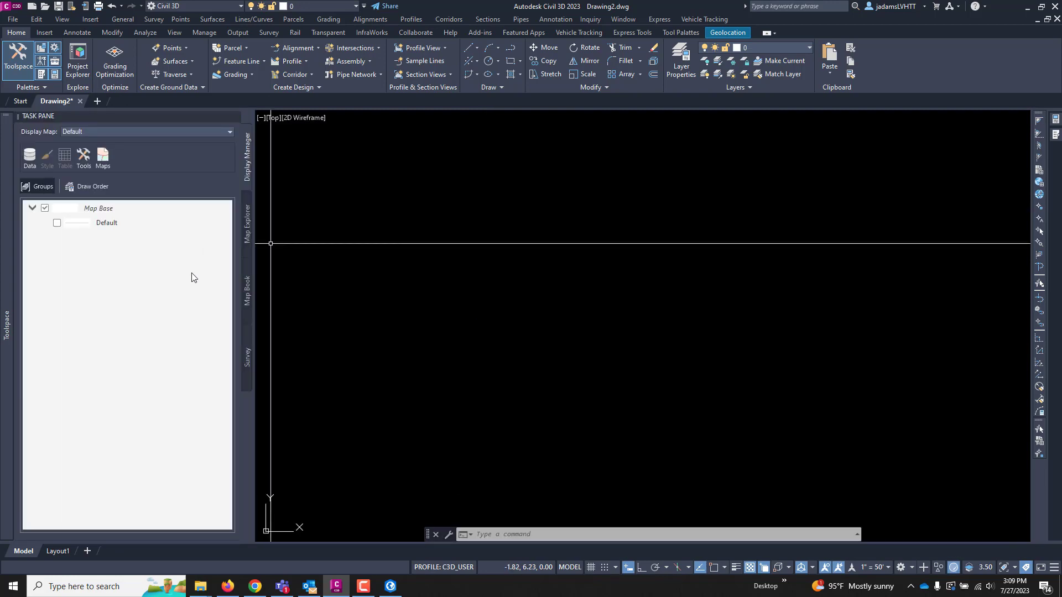
- Start a new SHP data connection and select its default name for renaming to Addresses
click(30, 157)
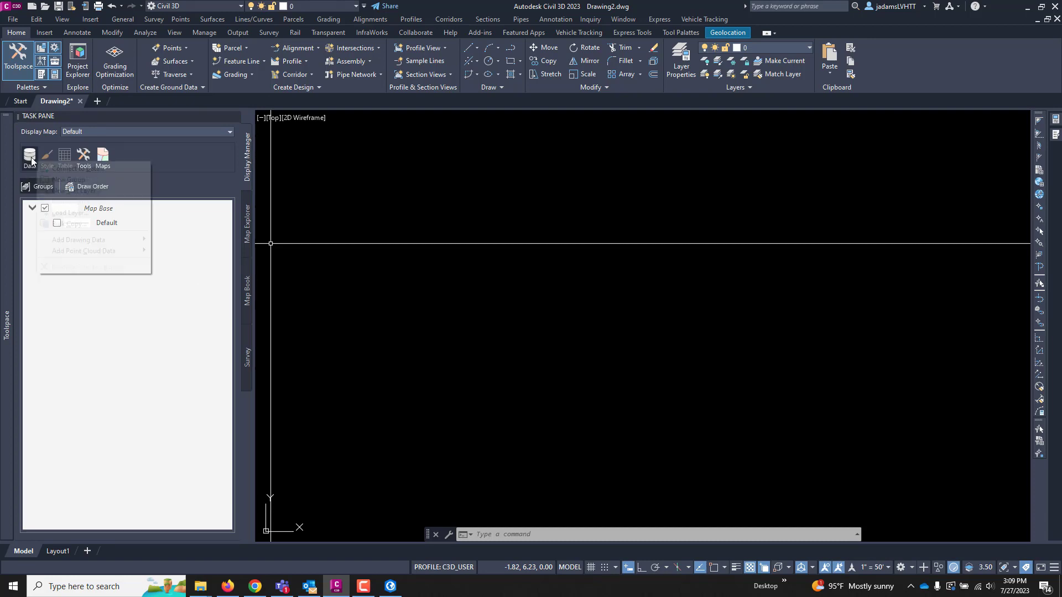
click(121, 170)
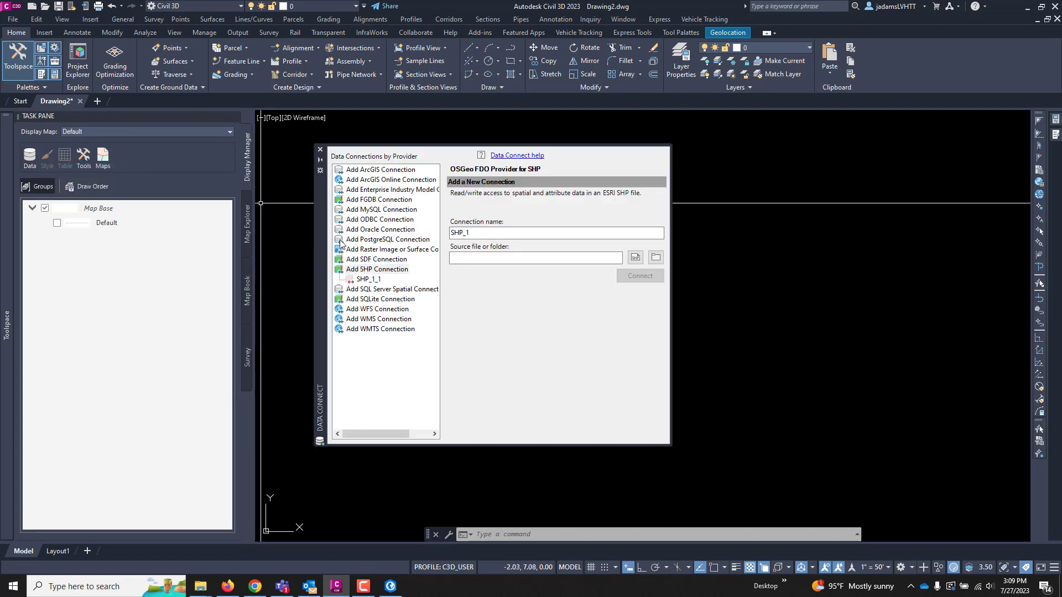
click(379, 270)
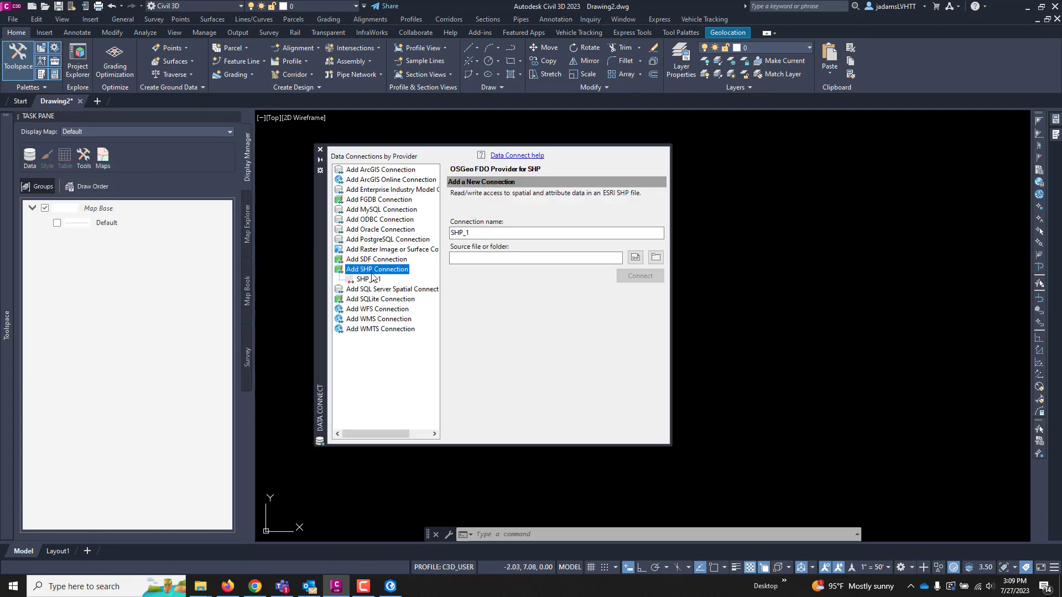
double_click(546, 235)
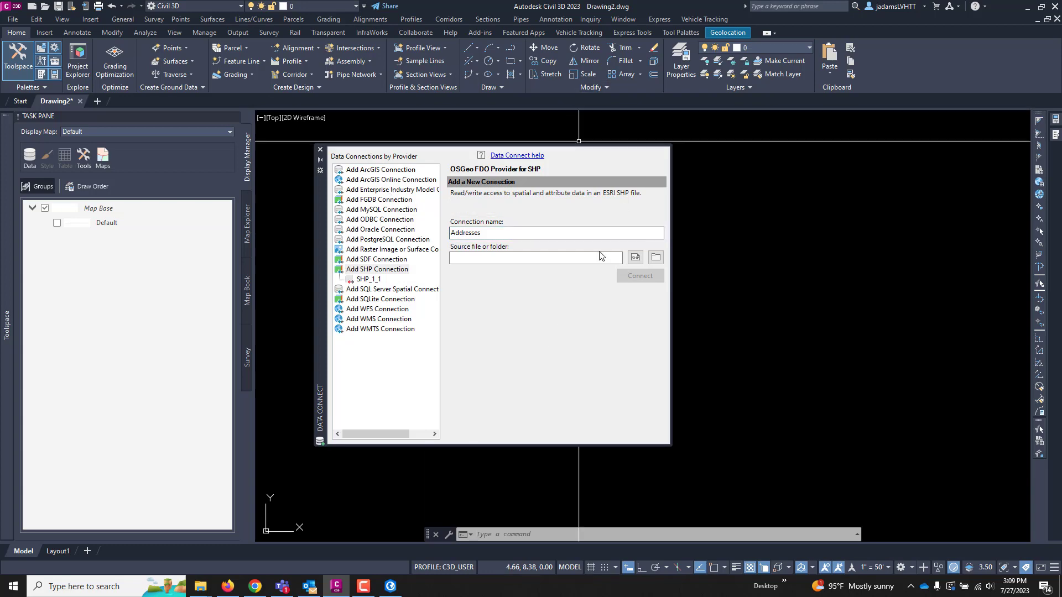
- Choose Desktop\Temp\output\zipfolder\Addresses.shp as the connection's source file
click(642, 257)
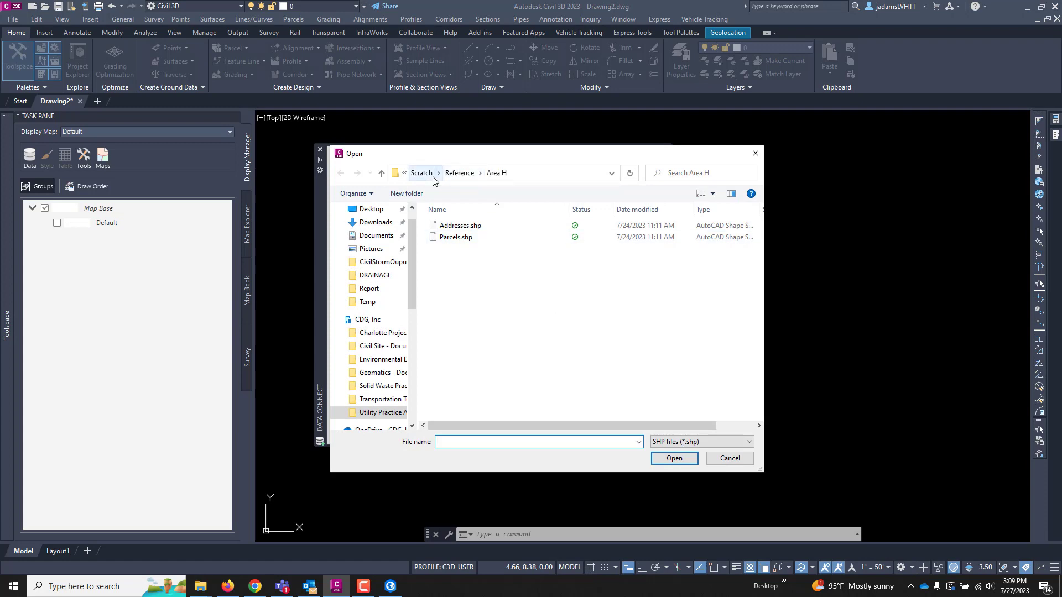
scroll(375, 257, up, 2)
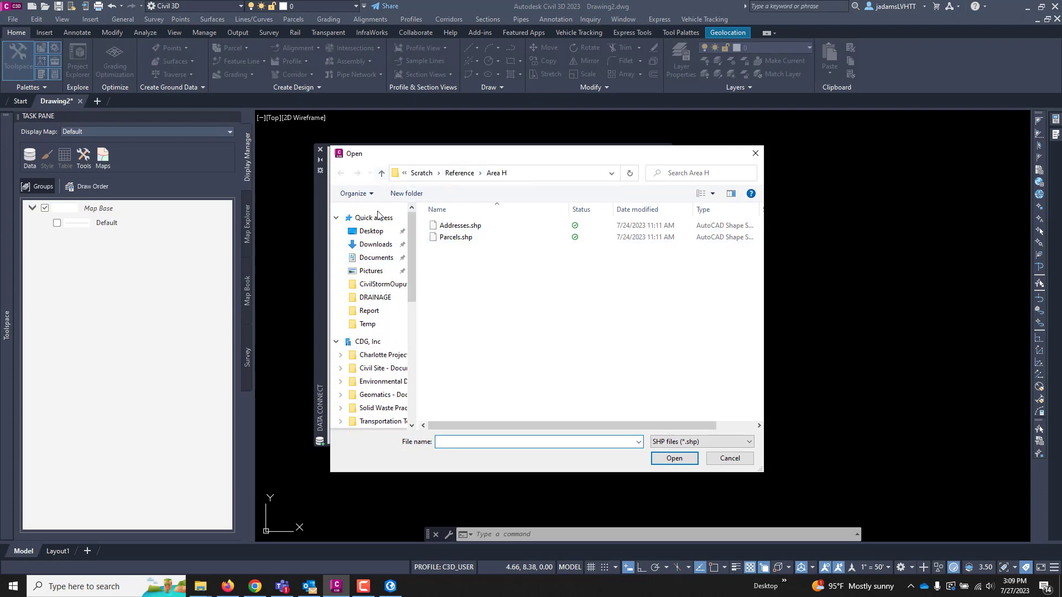
click(371, 231)
double_click(451, 295)
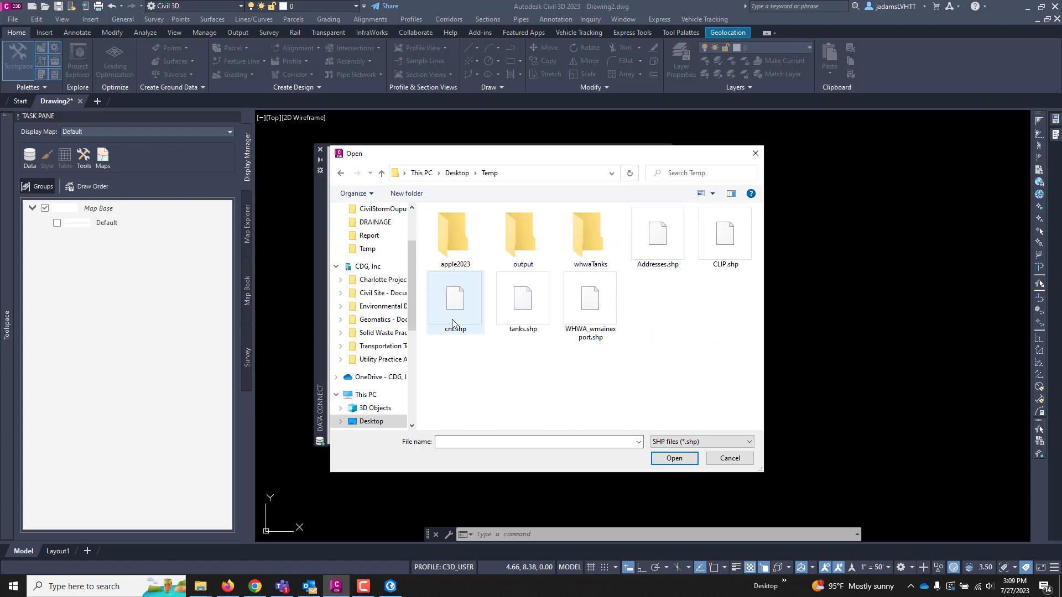
double_click(520, 237)
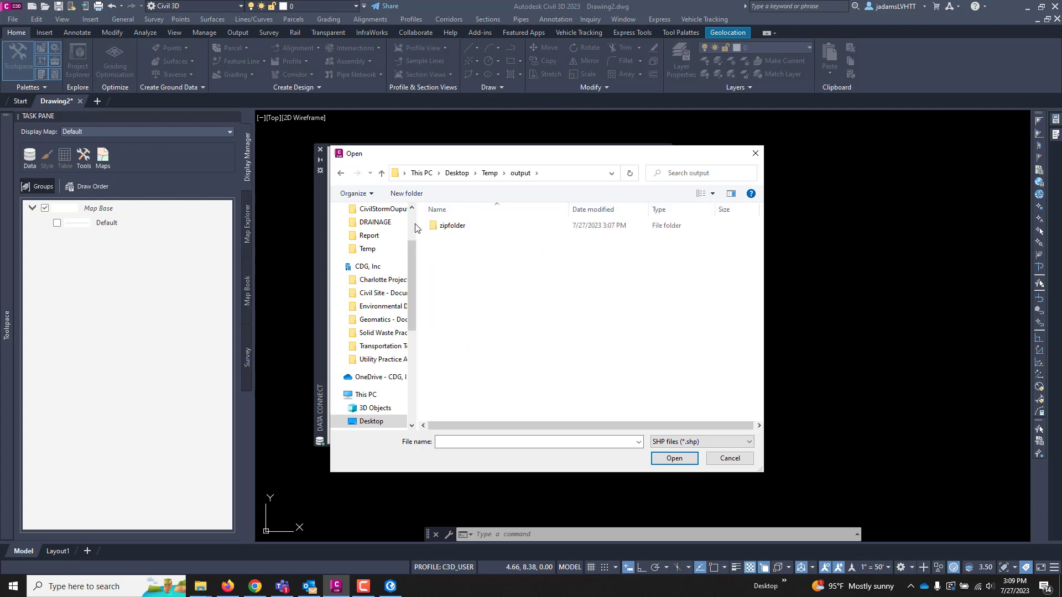
double_click(442, 227)
click(476, 229)
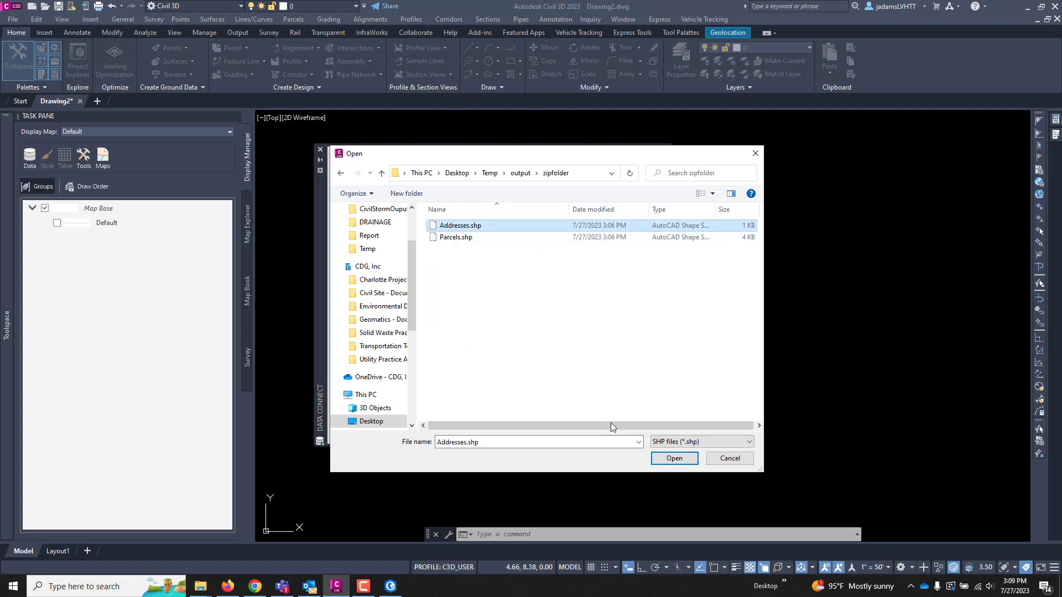
click(674, 458)
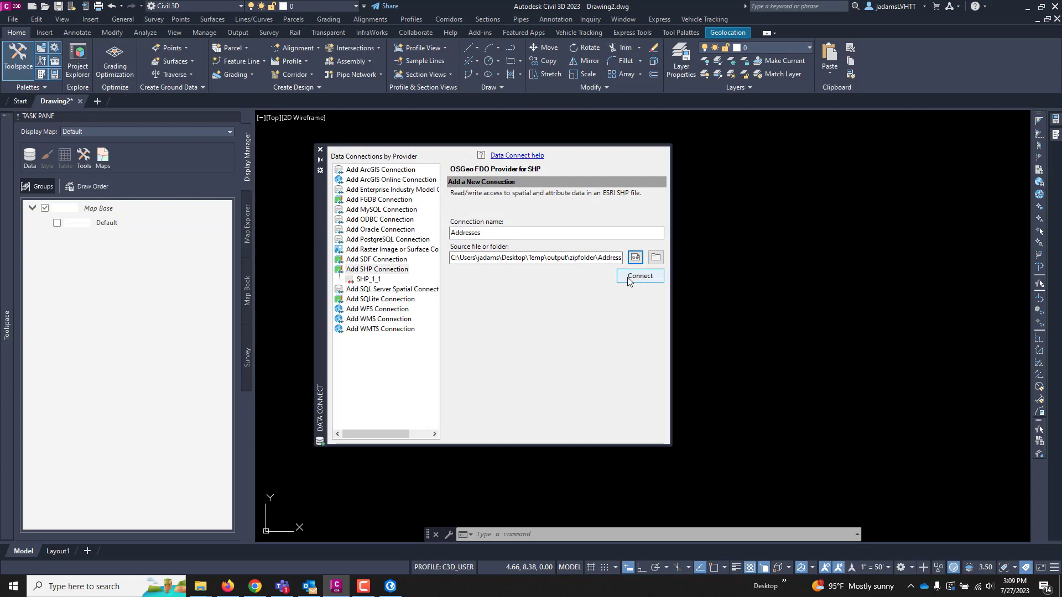
- Connect the Addresses shapefile, add it to the map, and close Data Connect
click(638, 276)
mouse_move(575, 265)
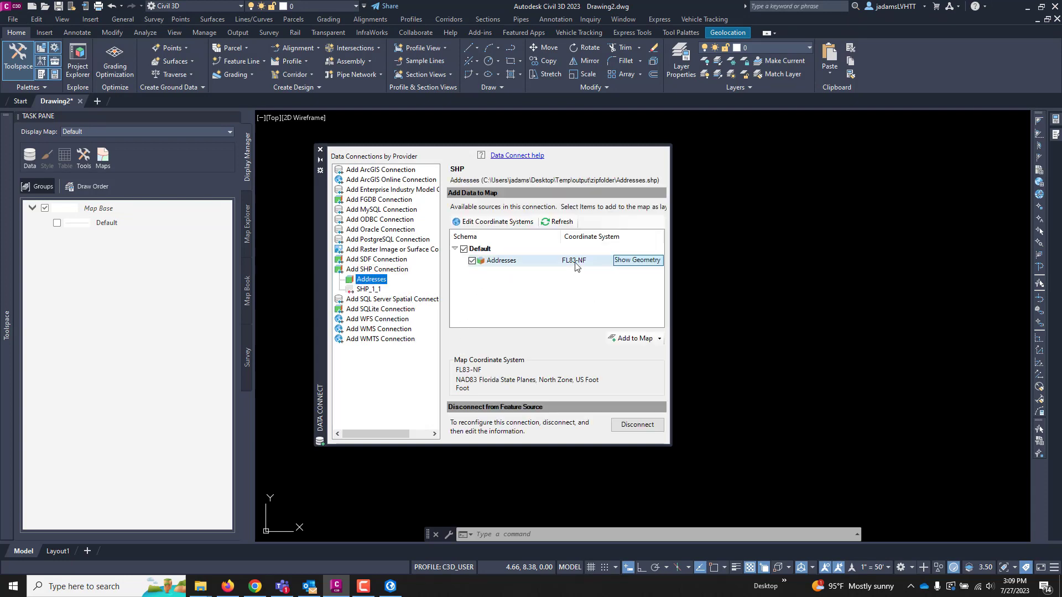
click(624, 338)
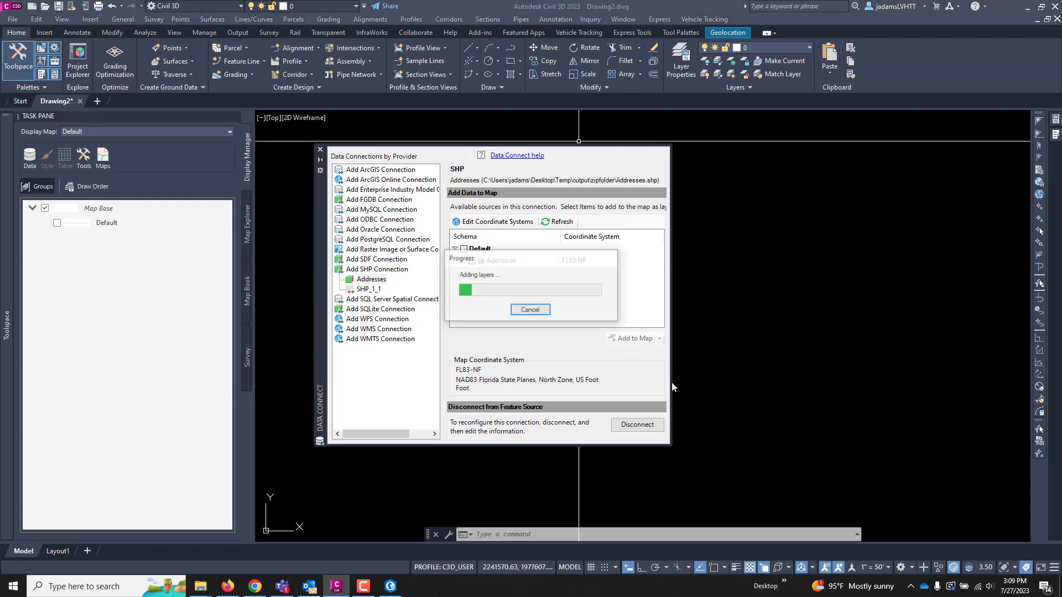
click(320, 150)
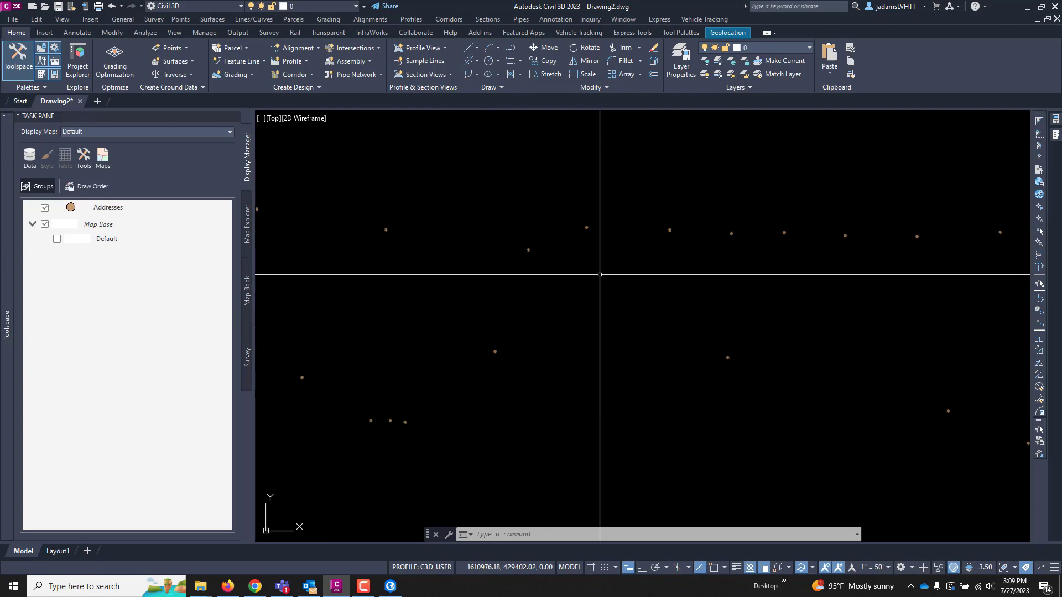
scroll(599, 275, down, 2)
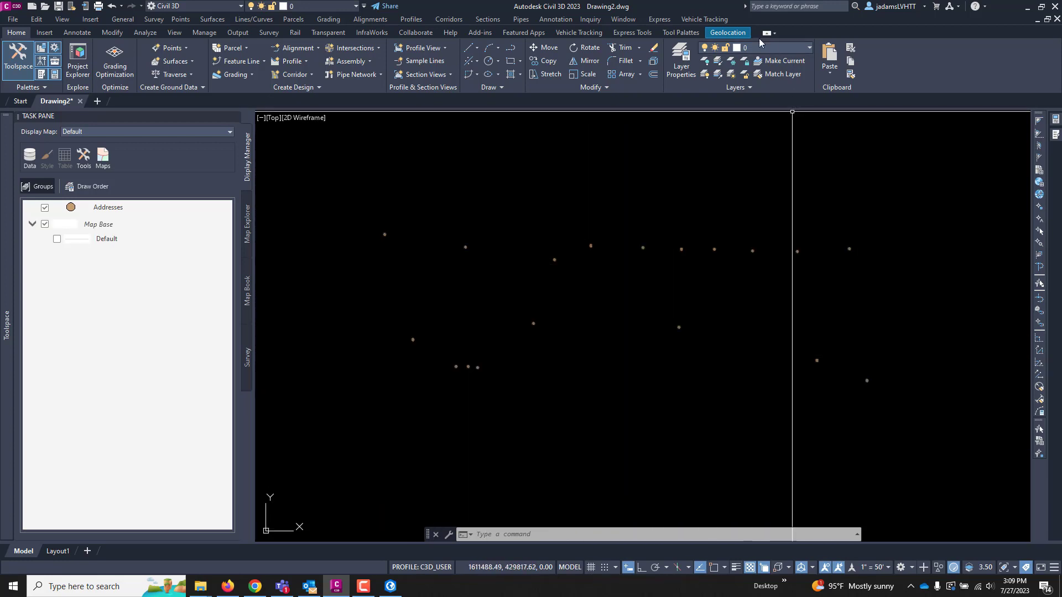
click(727, 32)
click(177, 67)
click(177, 91)
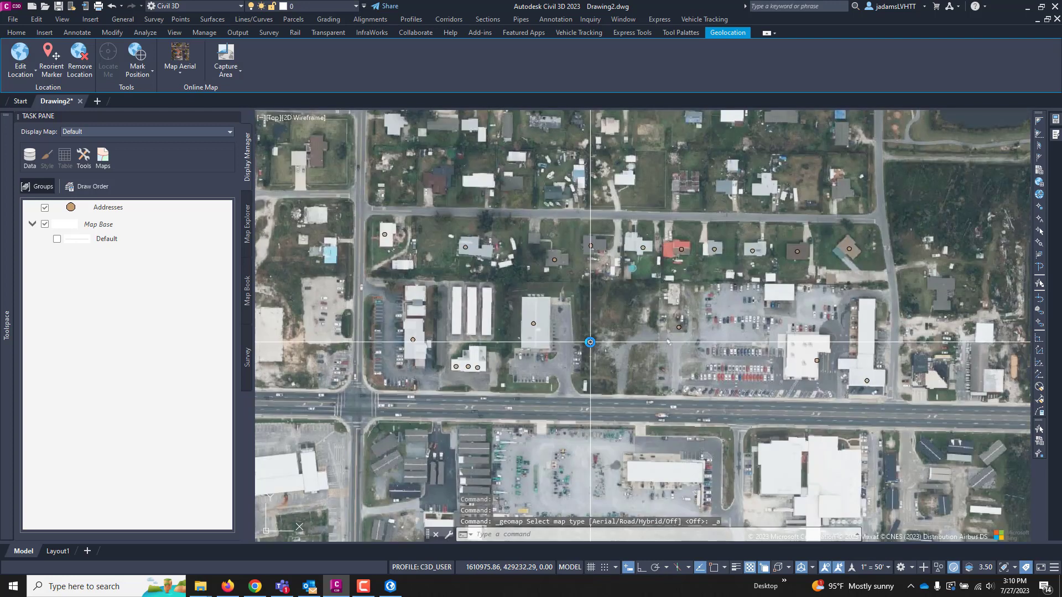
click(180, 70)
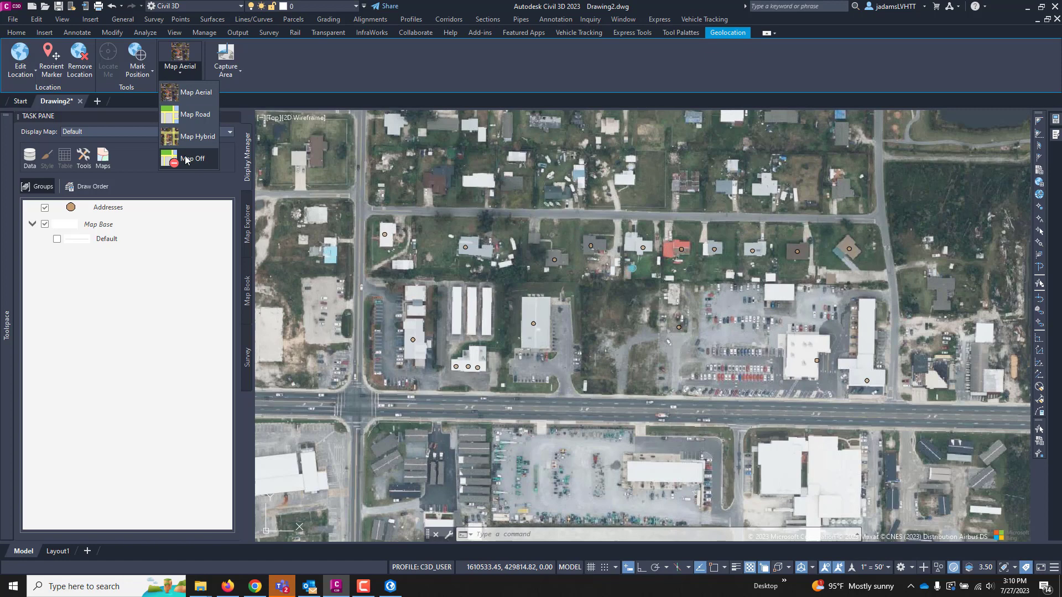
click(182, 94)
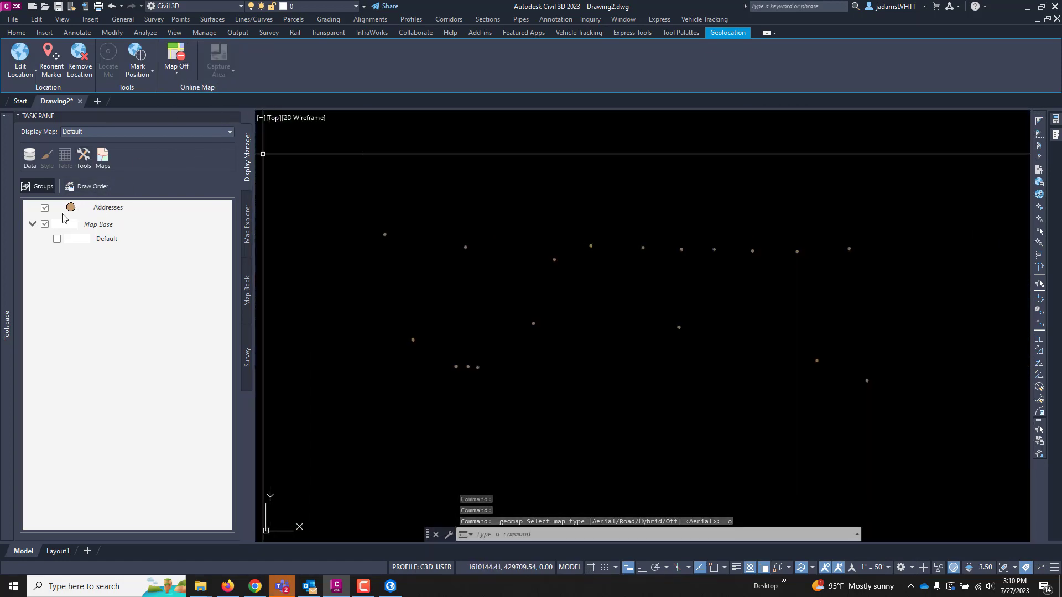
click(158, 213)
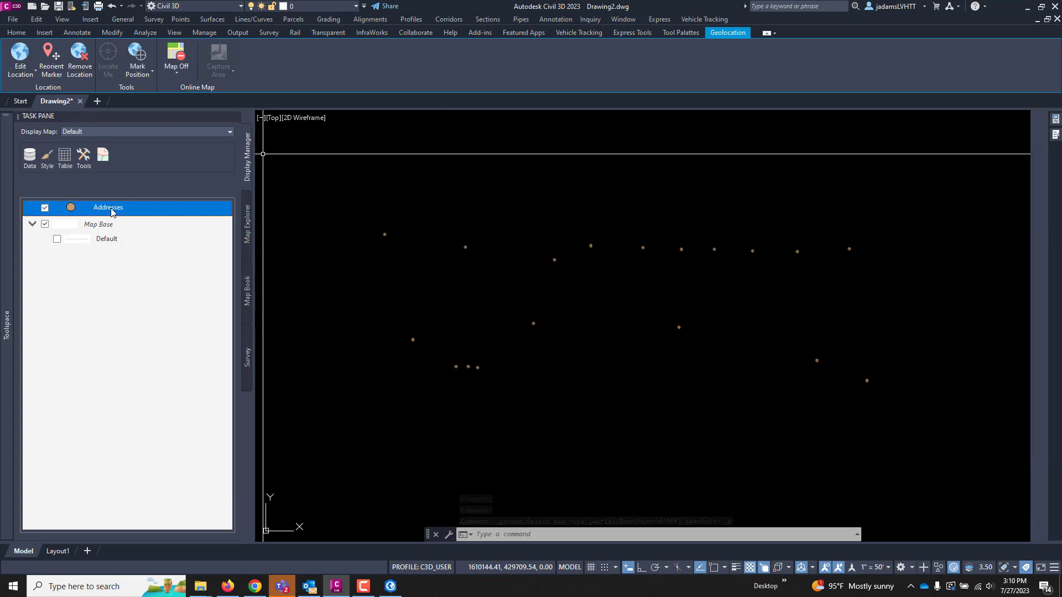
- Open the Style Editor for the Addresses layer from Display Manager
click(74, 214)
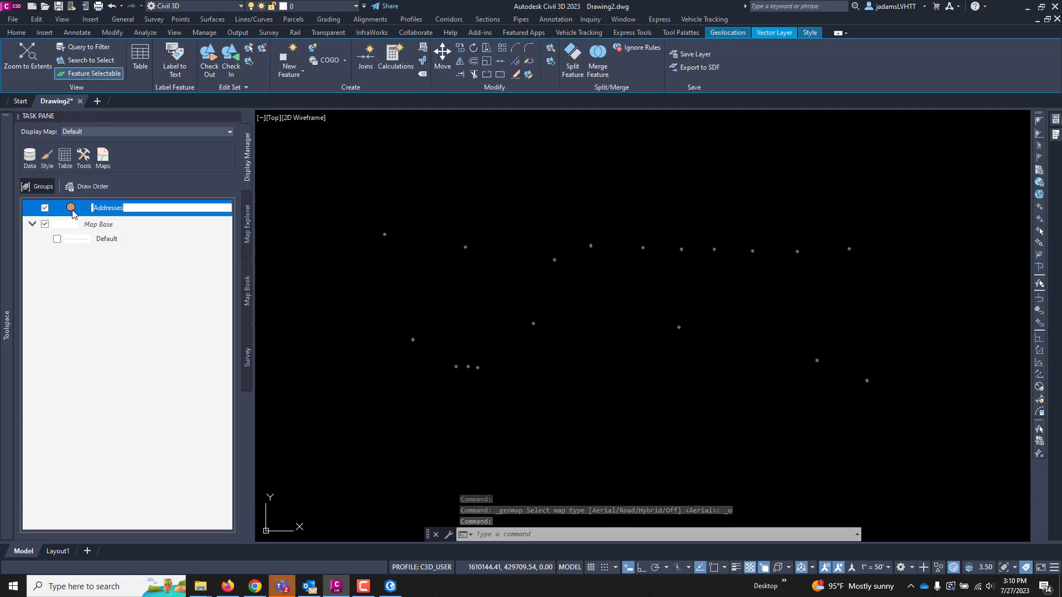
click(98, 224)
right_click(98, 208)
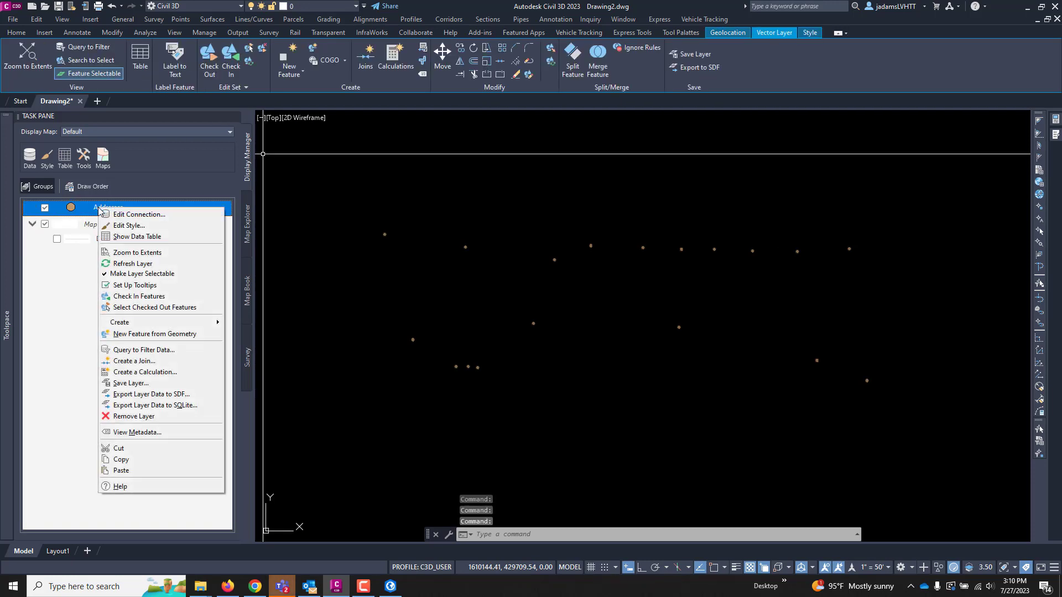
click(129, 225)
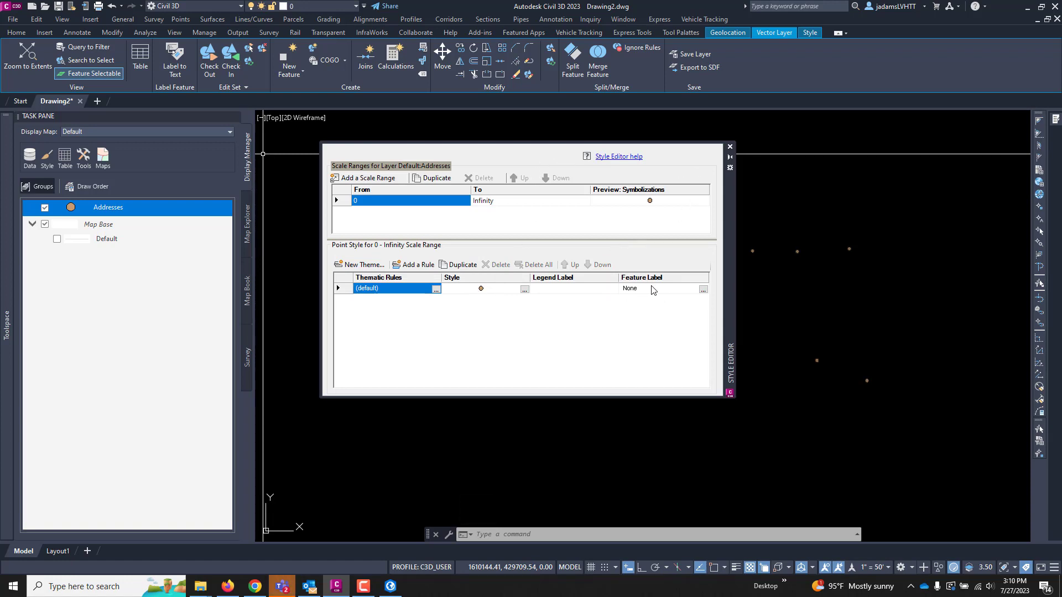
- Add a feature label to the Addresses style, sized in Points with red text
click(702, 289)
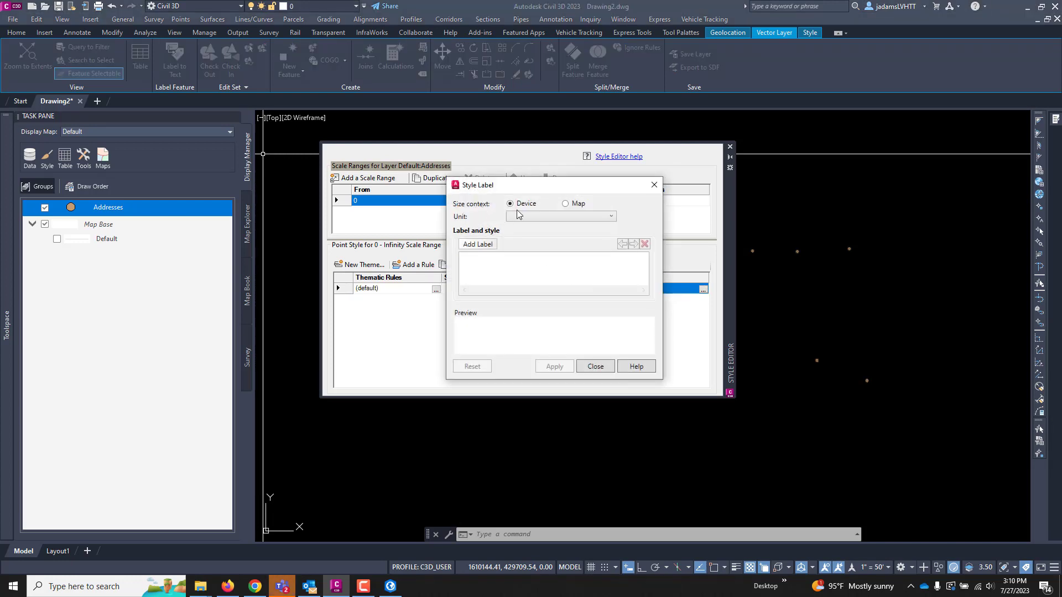
click(531, 217)
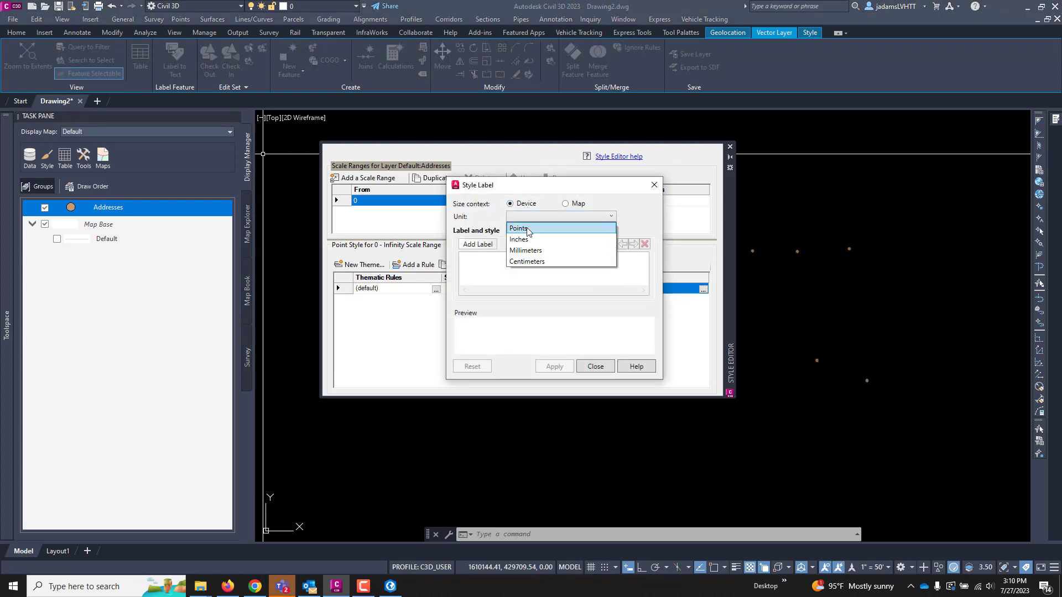
click(525, 228)
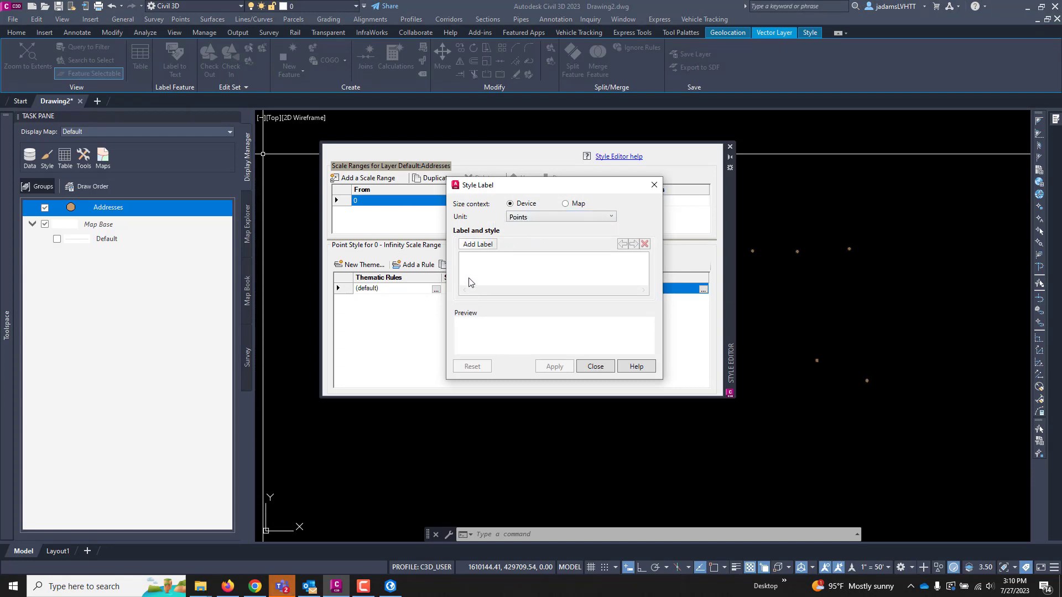
click(480, 245)
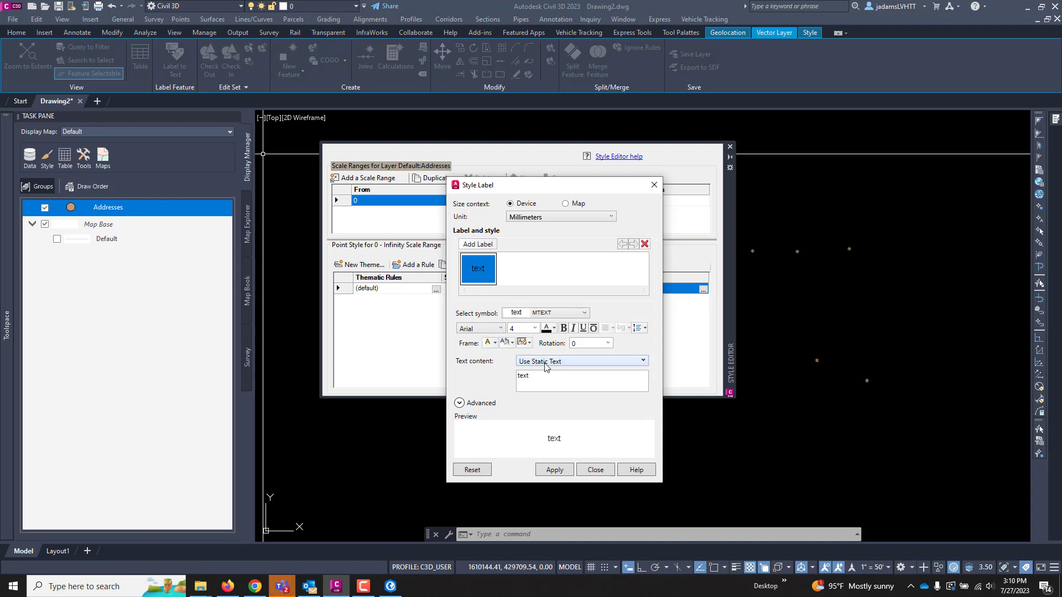
click(555, 329)
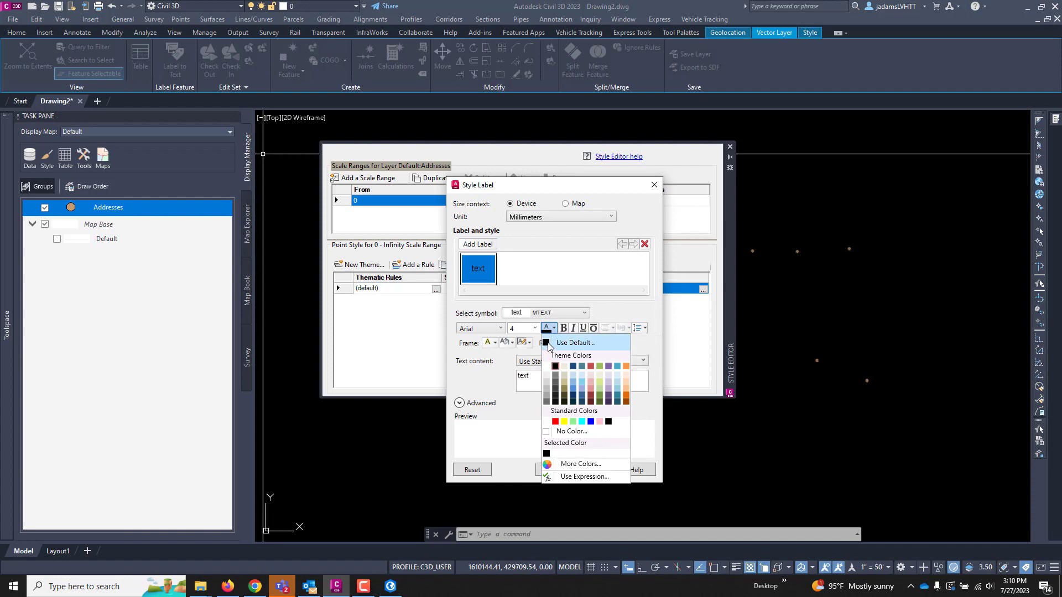
click(555, 422)
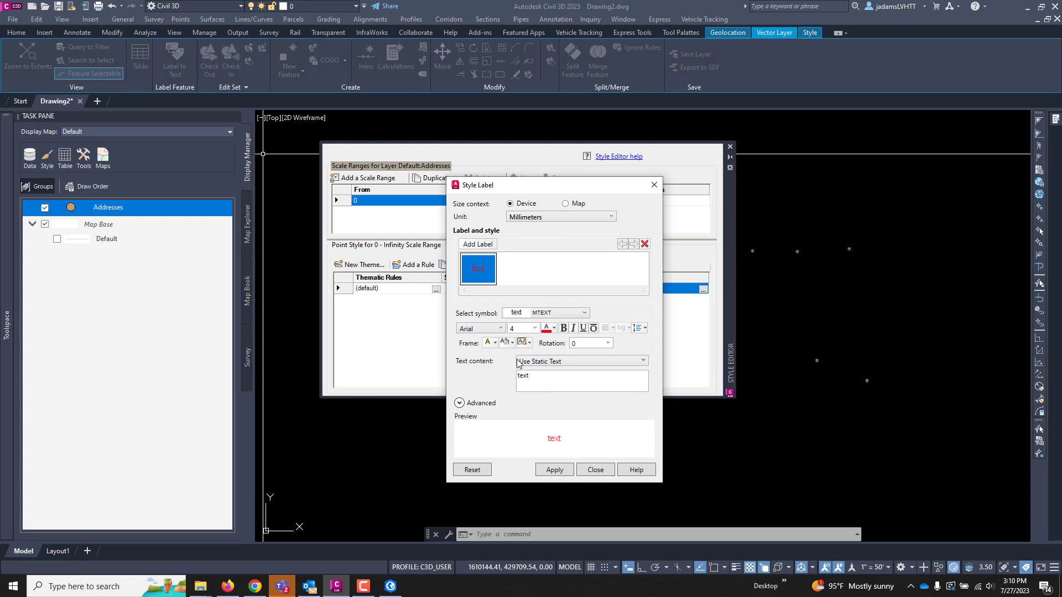
- Set the label text to the ADDRESS field, apply it, and close the style windows
click(553, 360)
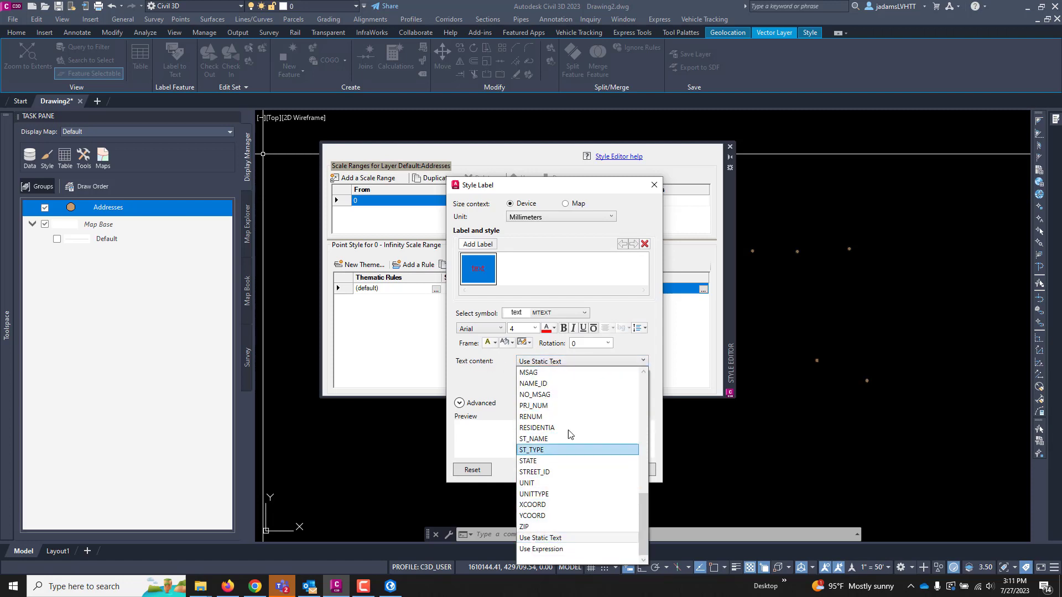
scroll(565, 451, up, 6)
scroll(565, 451, up, 5)
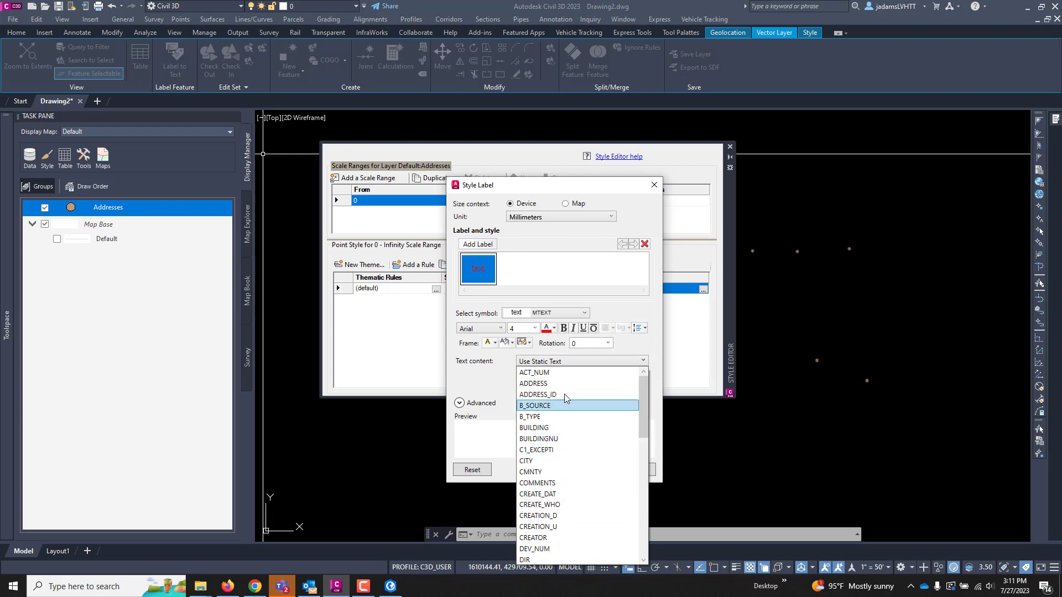
click(535, 384)
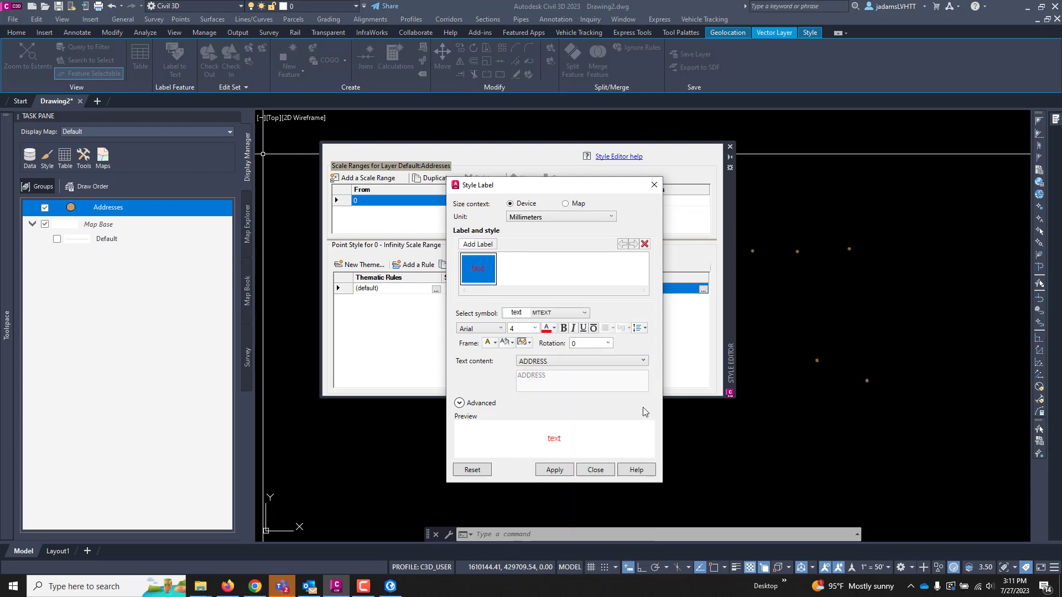
click(553, 470)
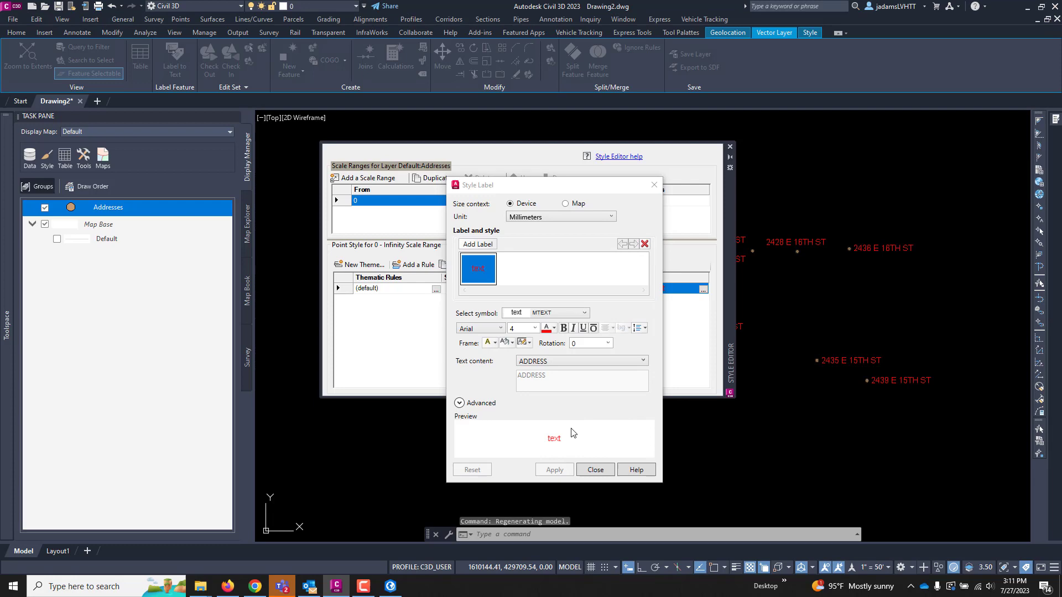
click(590, 470)
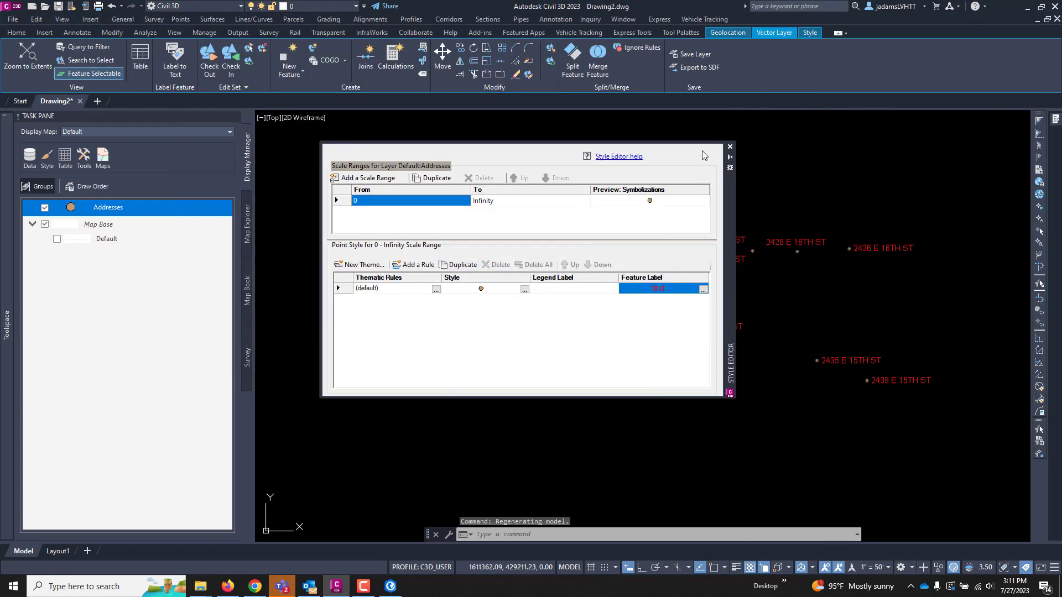
click(730, 147)
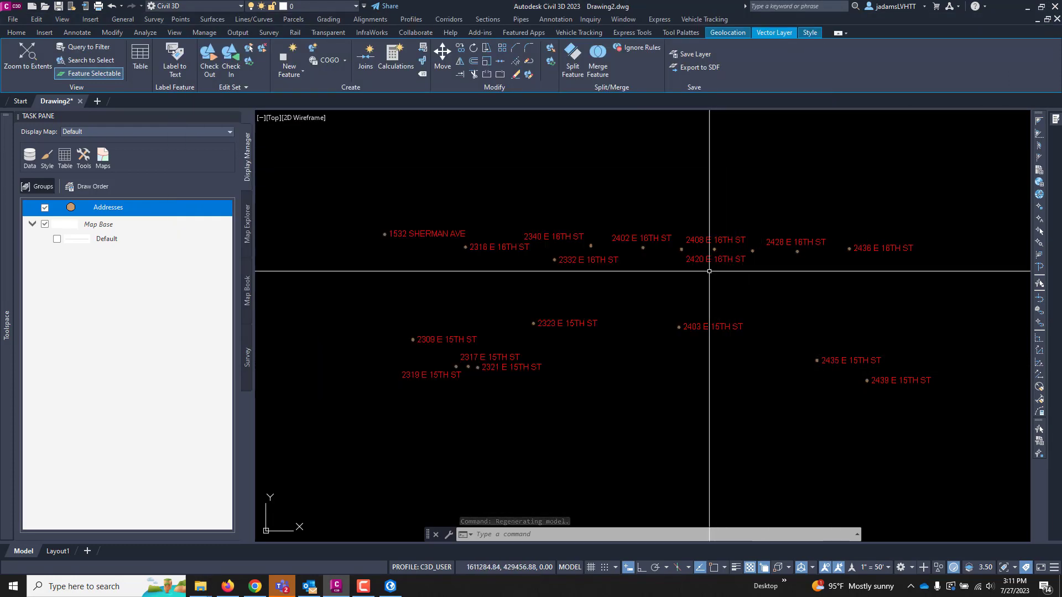
scroll(526, 365, up, 2)
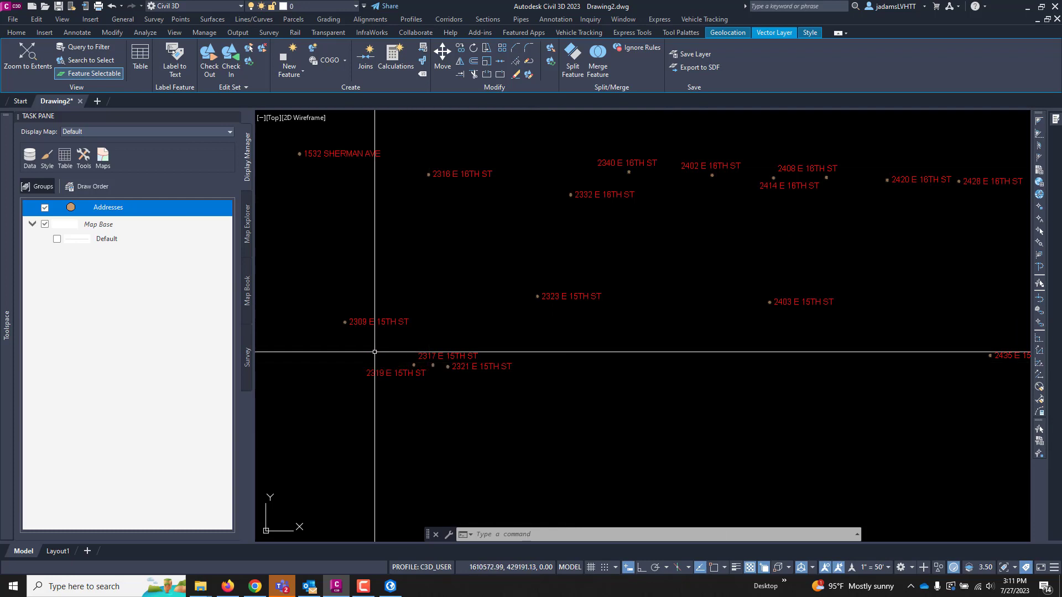
scroll(755, 331, down, 2)
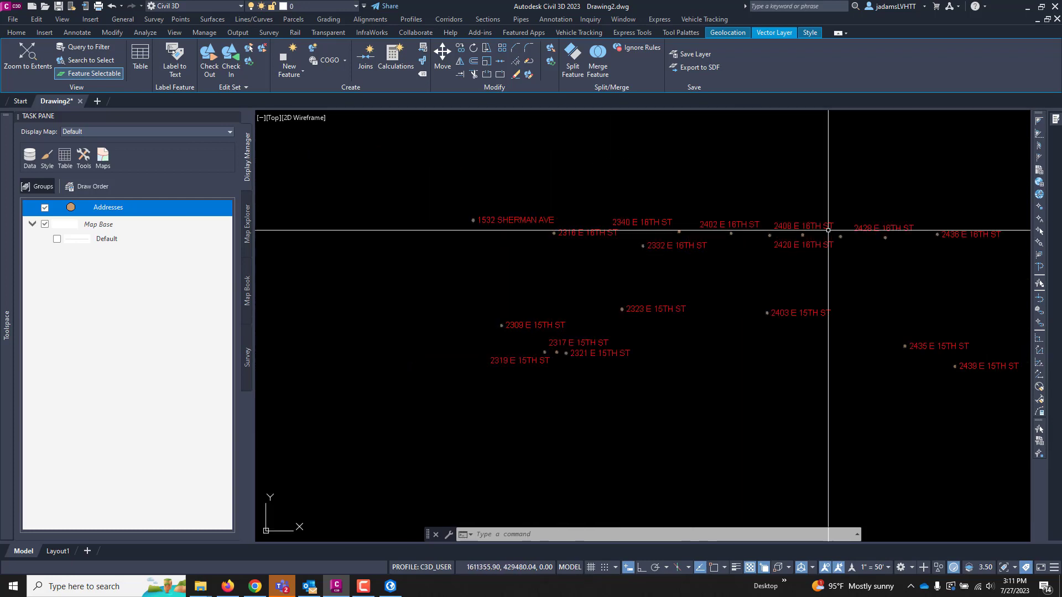
scroll(782, 204, up, 4)
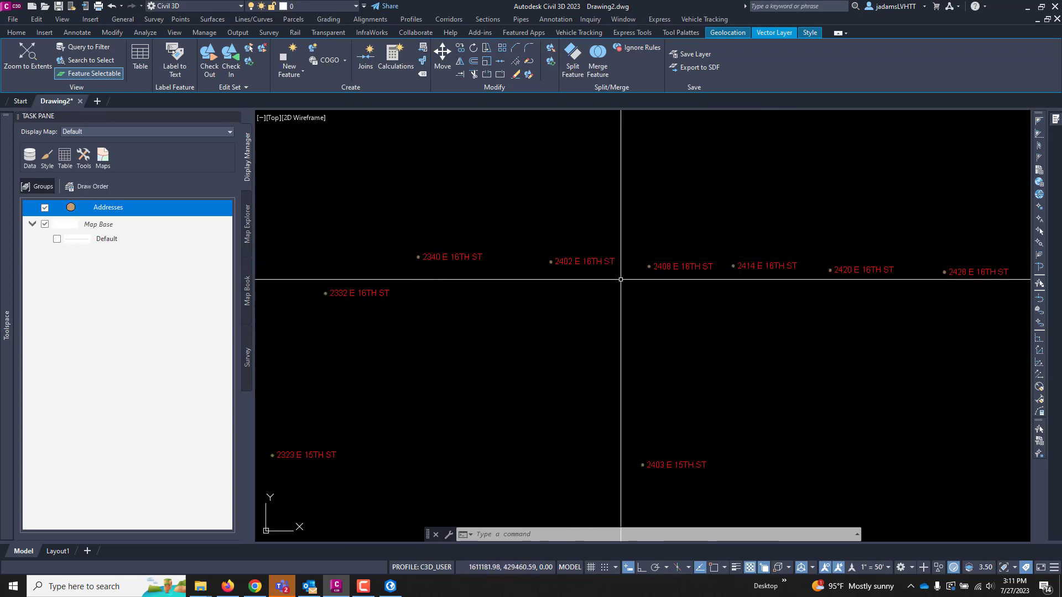
scroll(621, 279, down, 4)
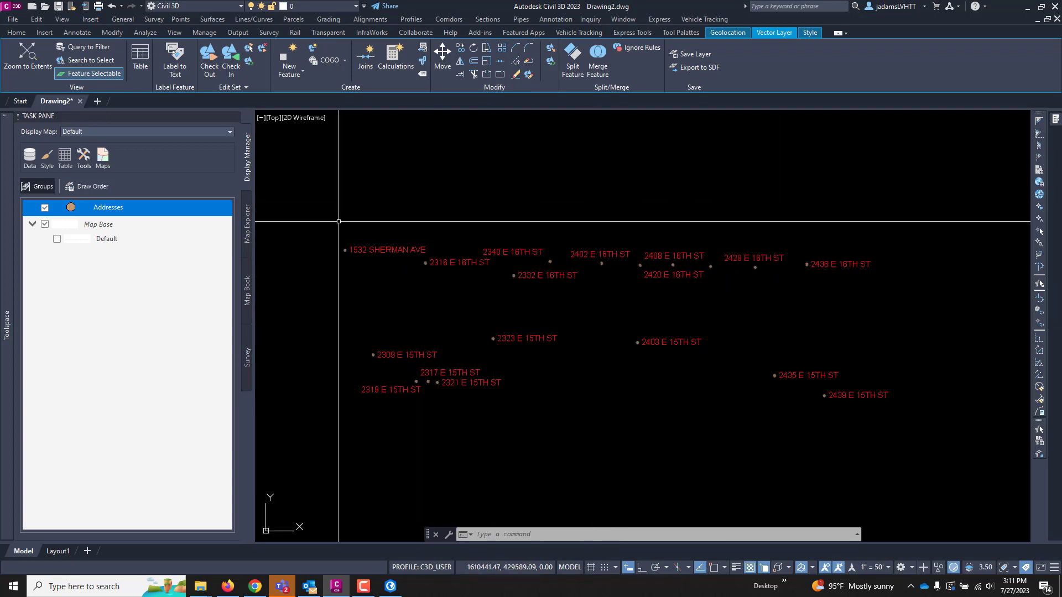
double_click(387, 250)
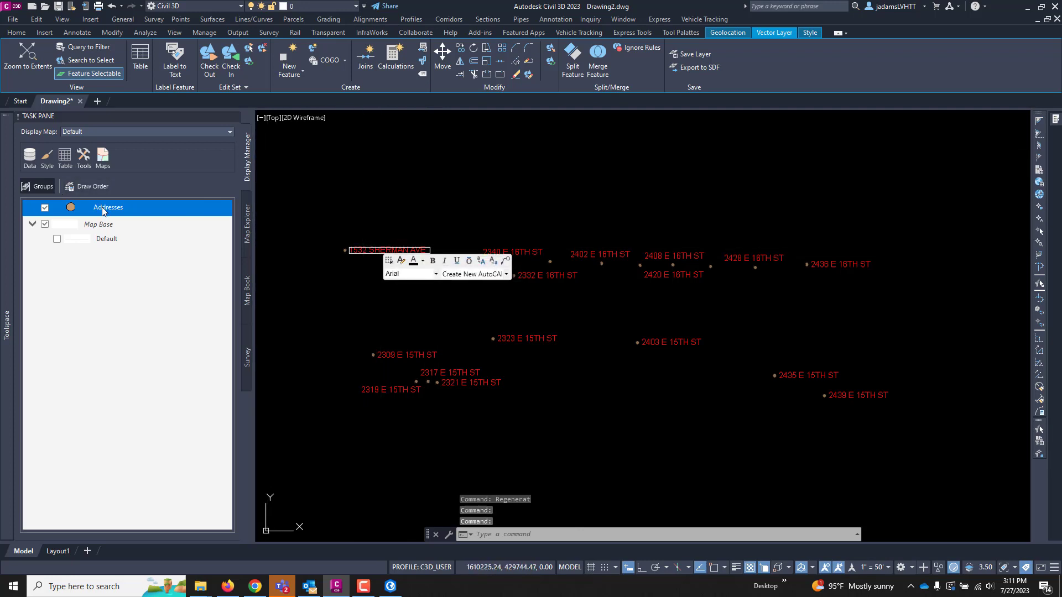
key(Escape)
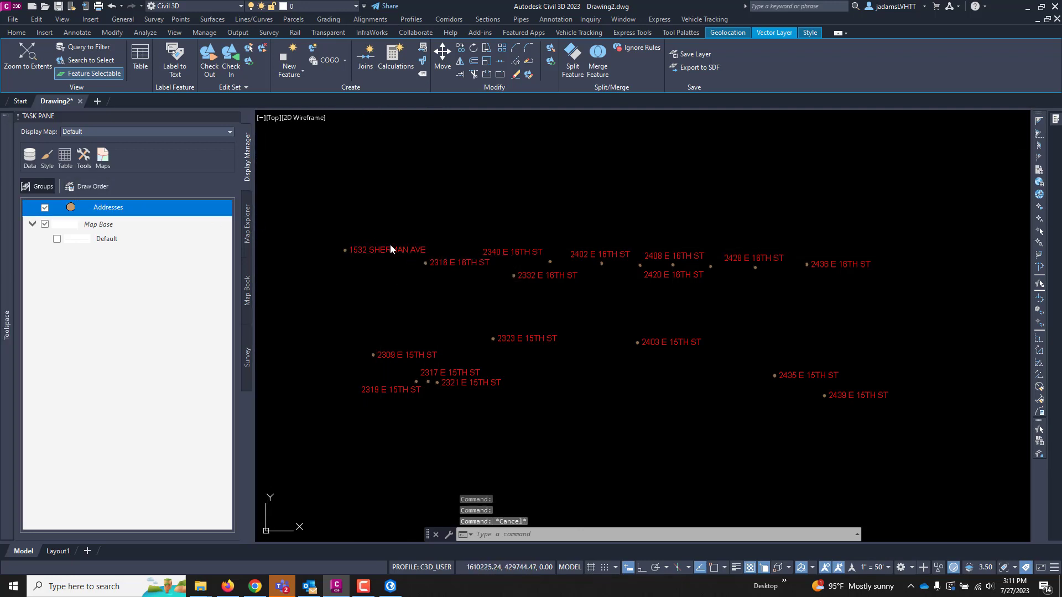
click(387, 267)
key(Escape)
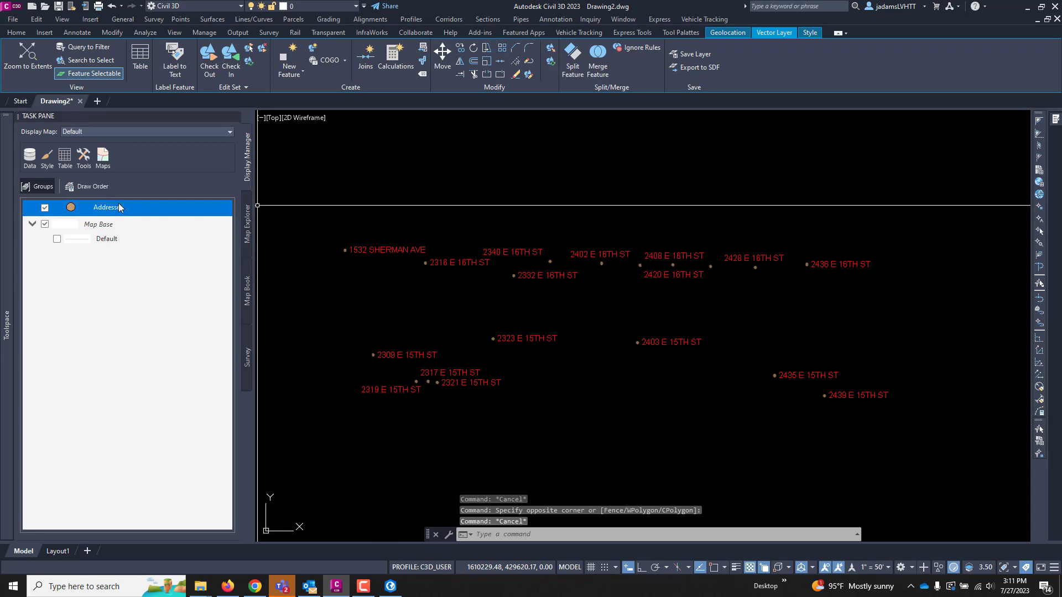
mouse_move(95, 211)
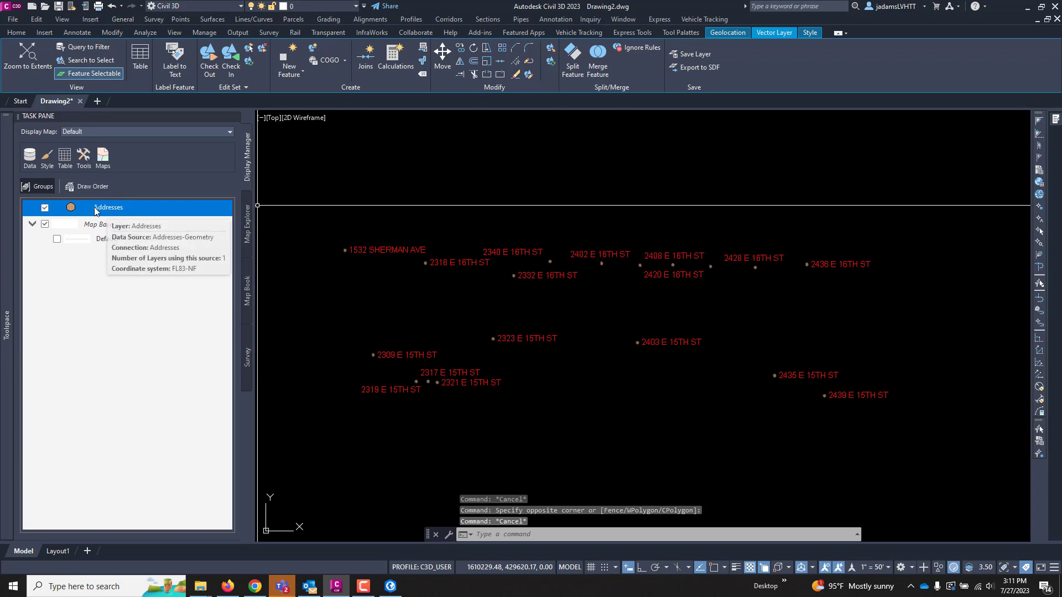
- Convert the Addresses labels to Mtext on a newly created Addresses_MText layer
click(172, 72)
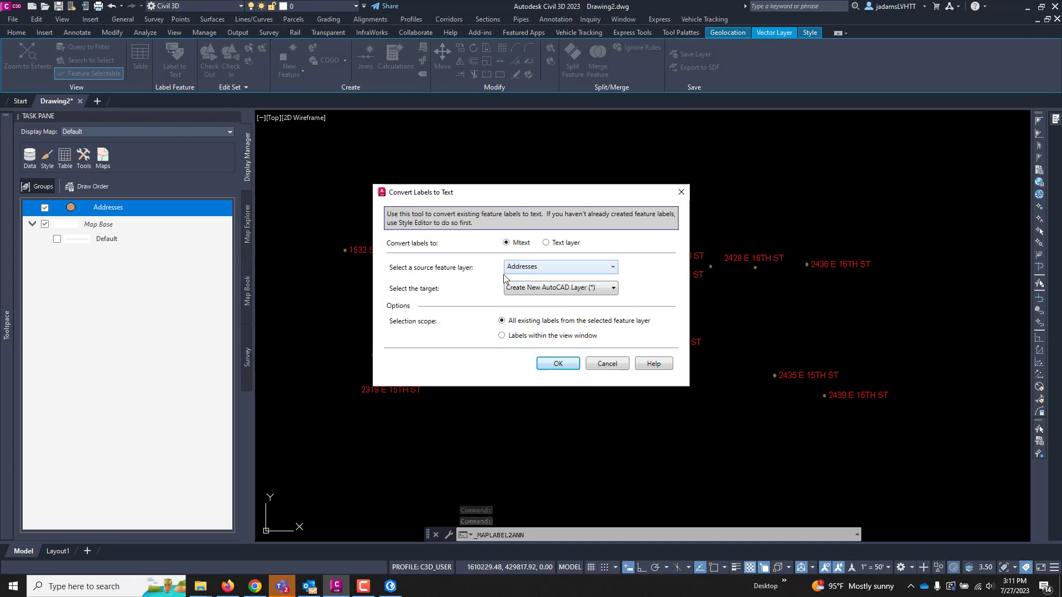
click(559, 288)
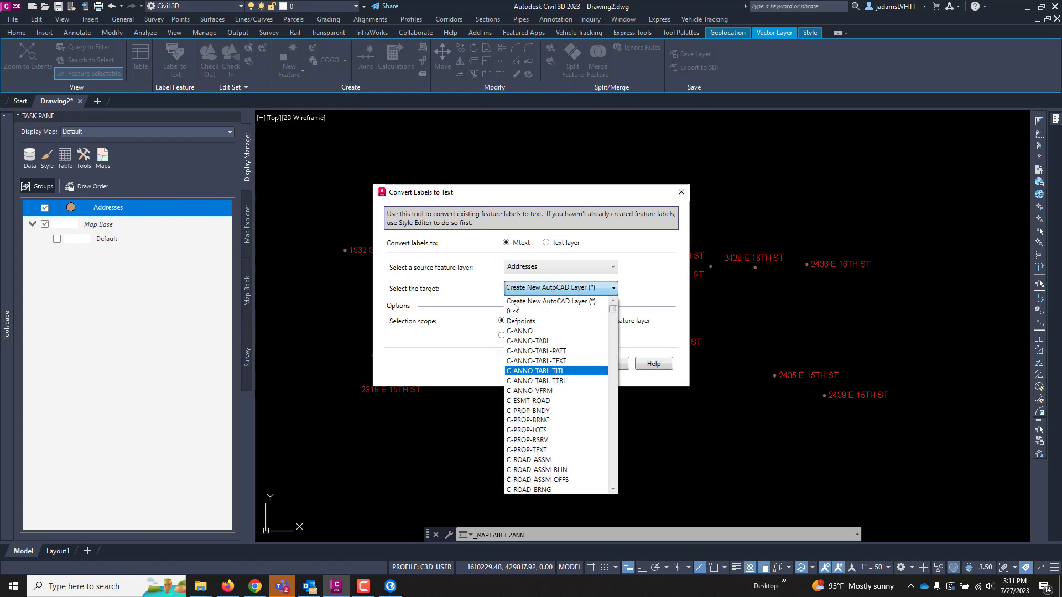
click(551, 290)
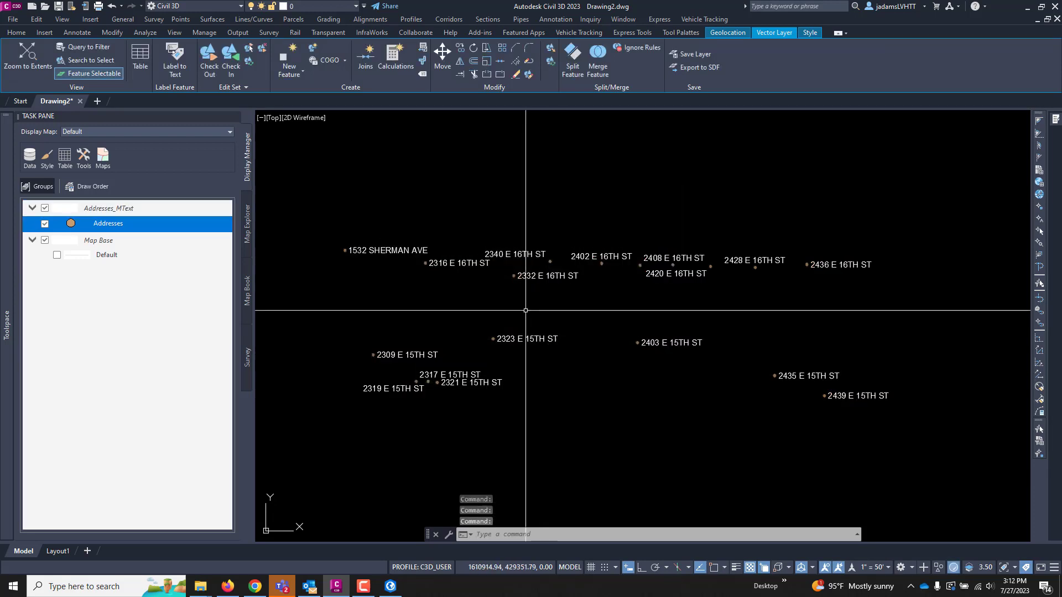
- Toggle the Addresses_MText group's visibility off and on to check the converted text
key(Escape)
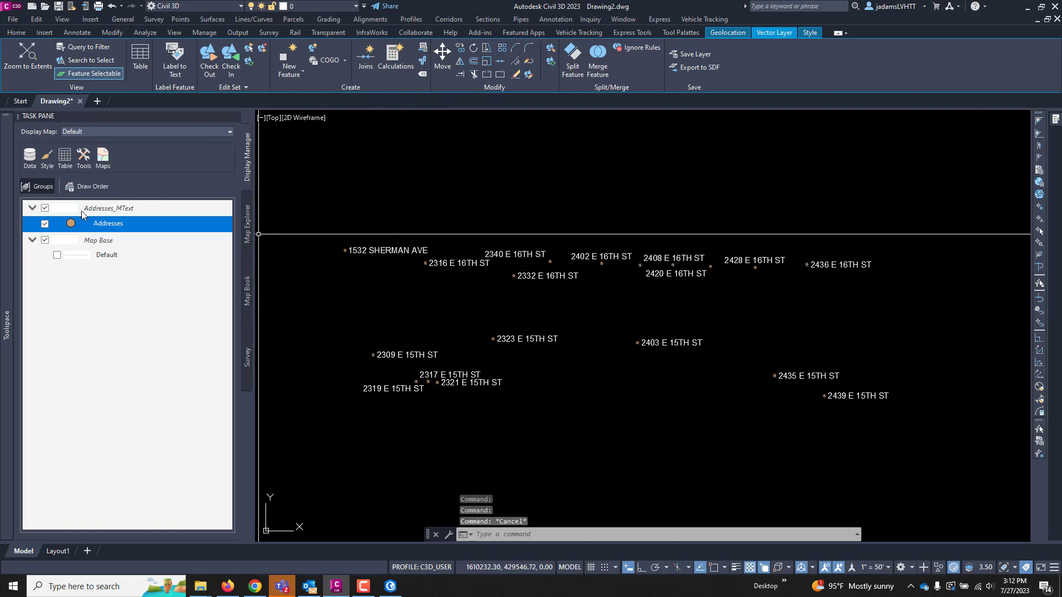
click(44, 208)
click(45, 208)
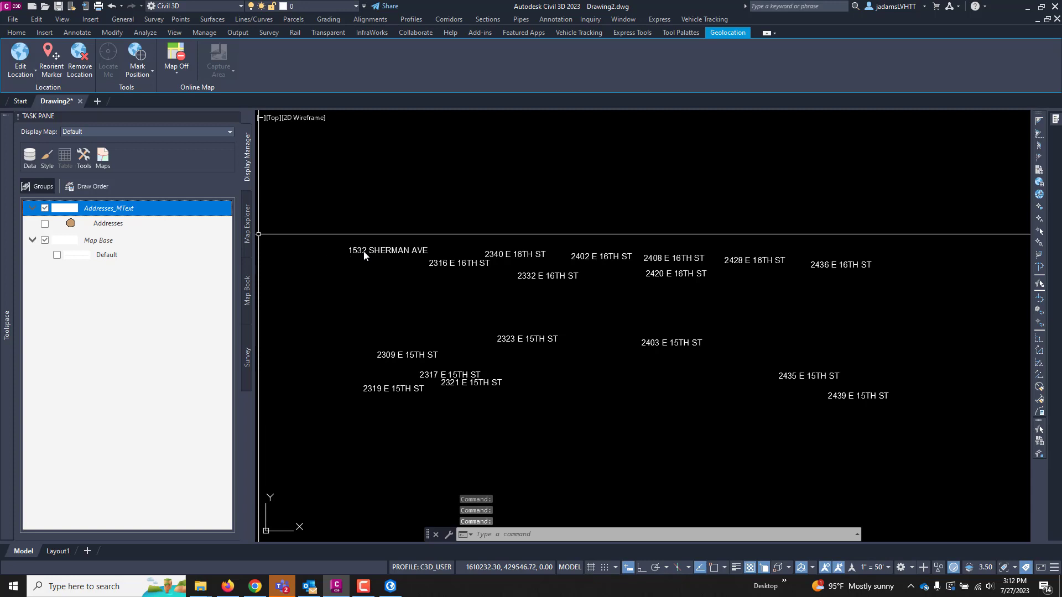
click(347, 285)
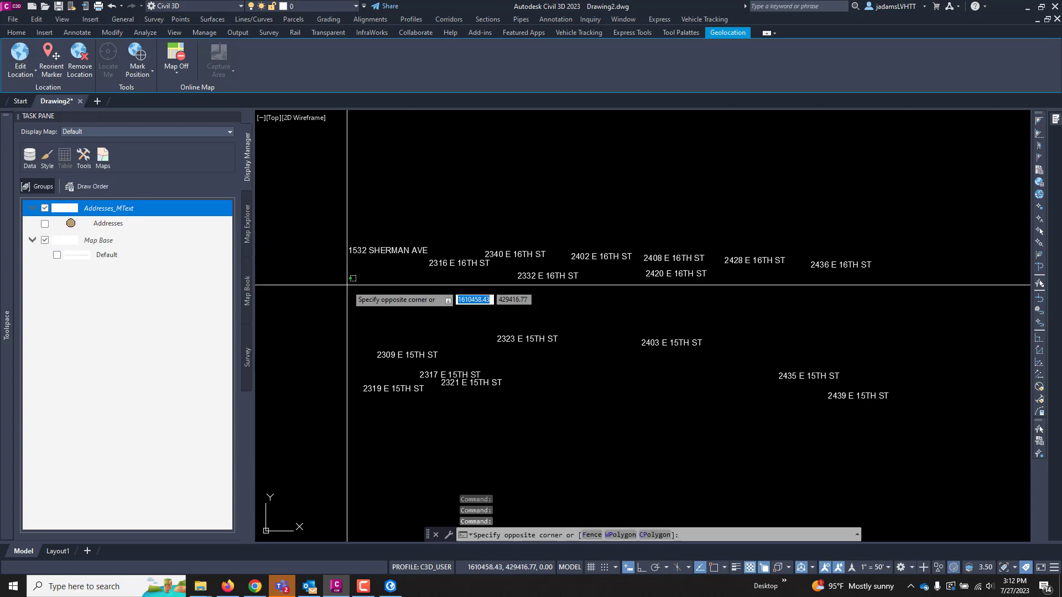
- Remove the Addresses layer from the map in Display Manager
click(109, 224)
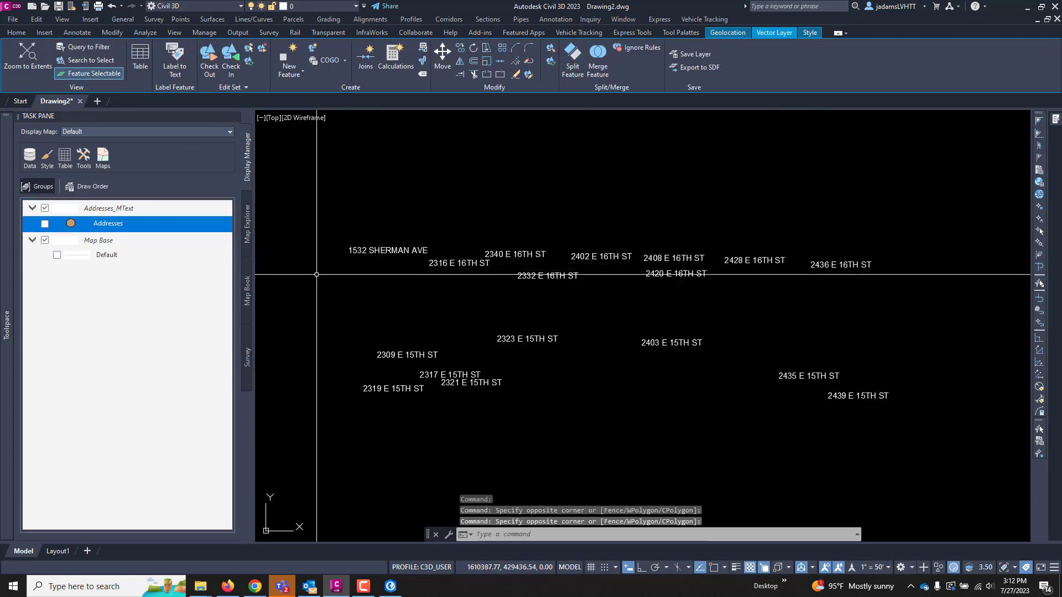
right_click(119, 217)
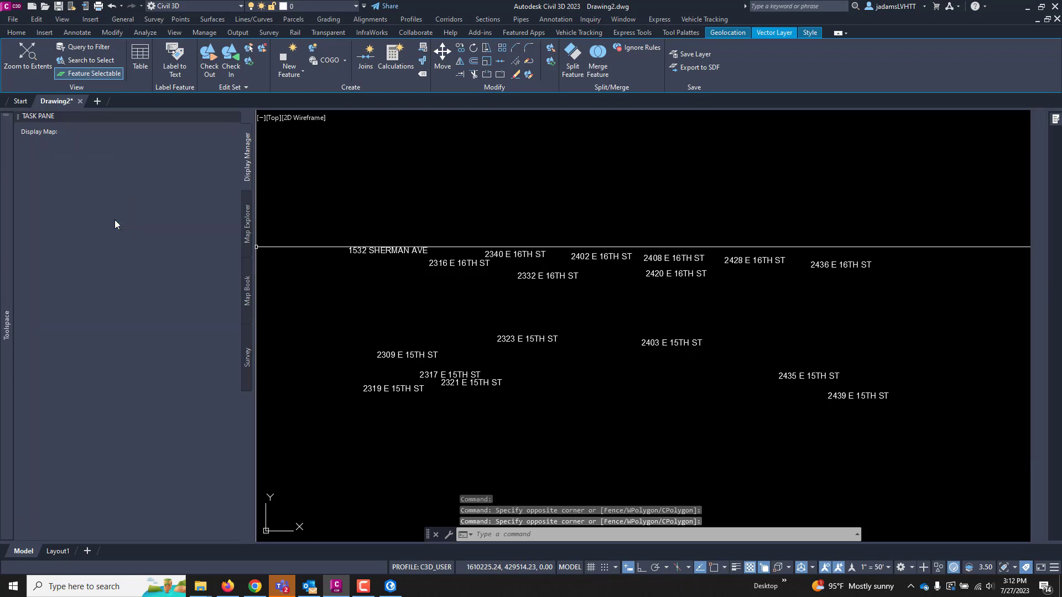
key(Escape)
right_click(97, 225)
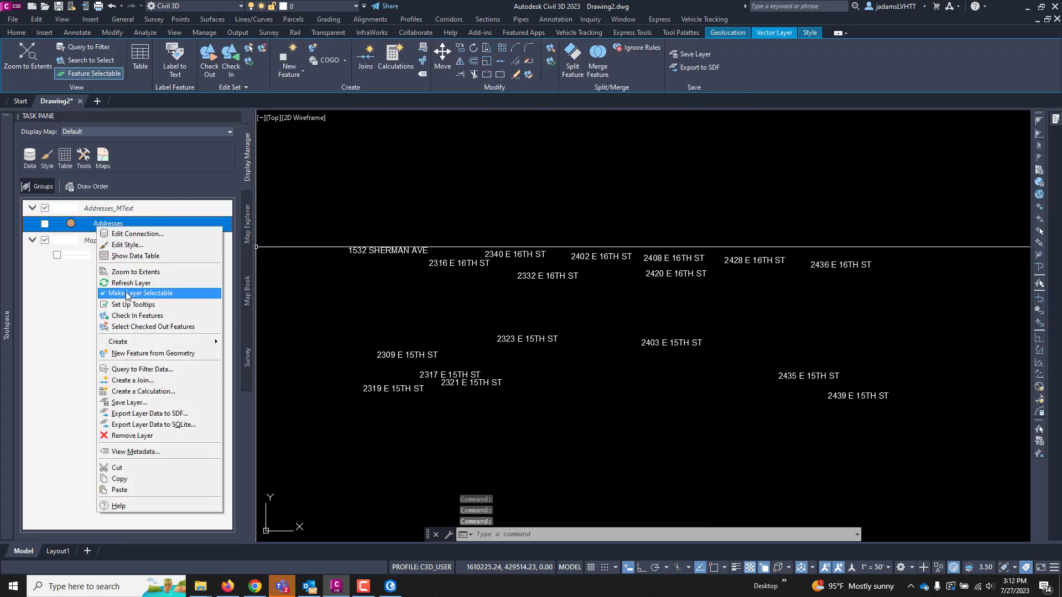
click(130, 435)
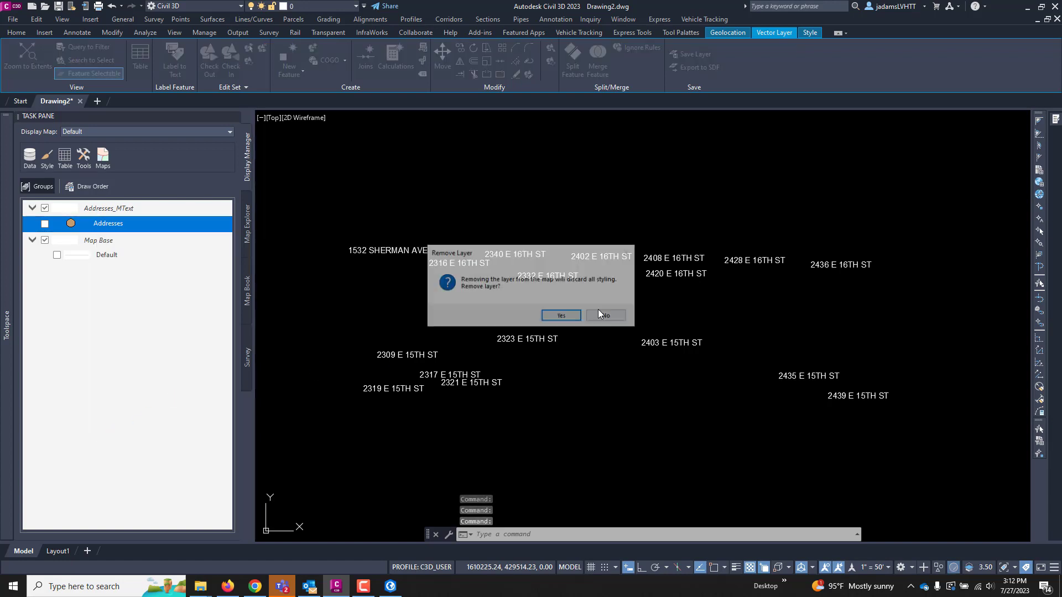
- Confirm the layer removal, then disconnect and delete the Addresses SHP data connection
click(553, 319)
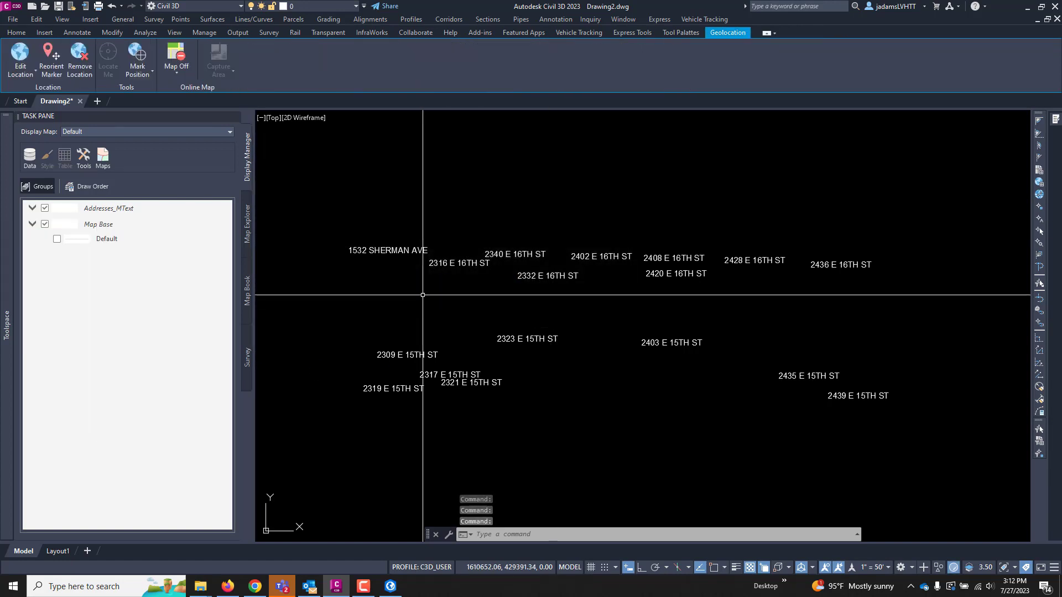
click(29, 160)
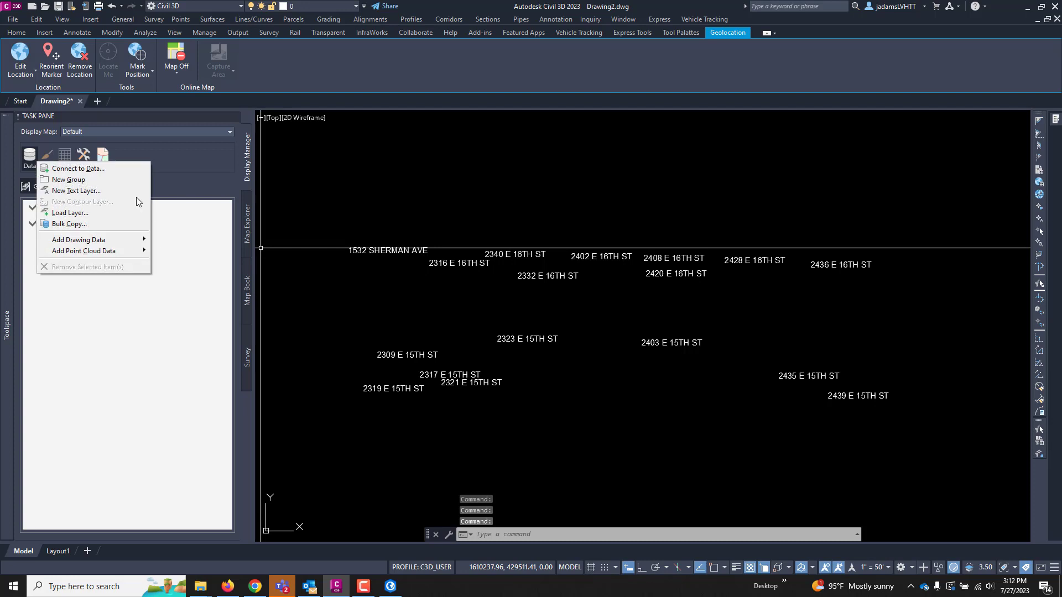
click(105, 169)
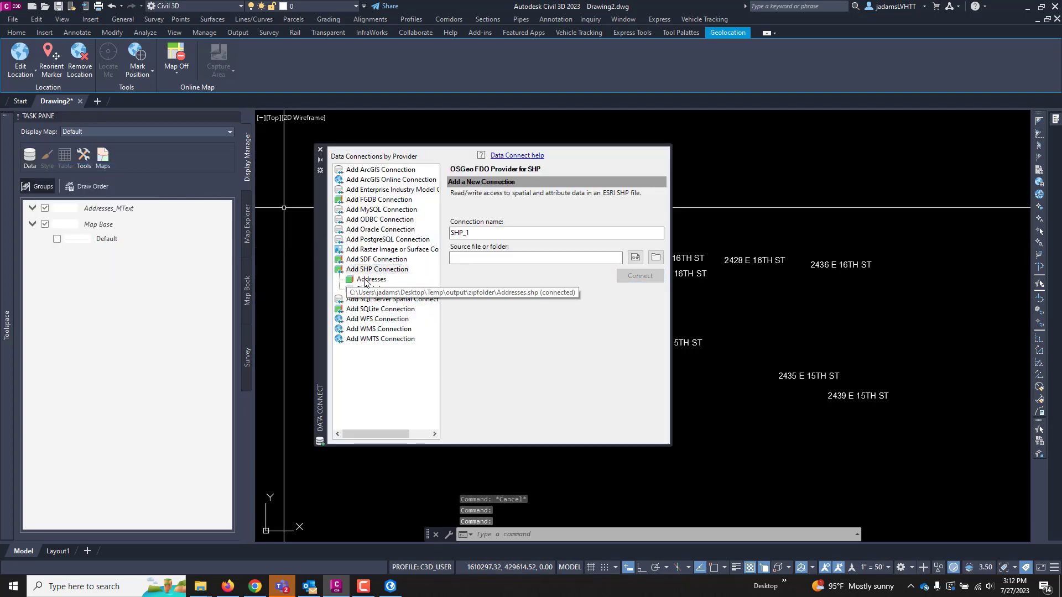
click(366, 280)
click(399, 286)
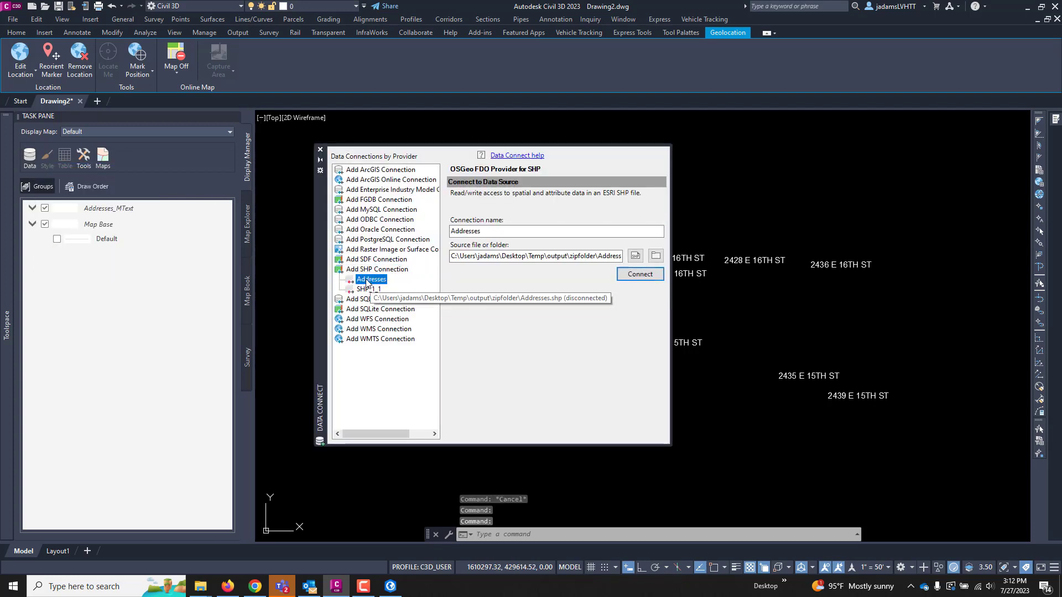
right_click(368, 280)
click(393, 313)
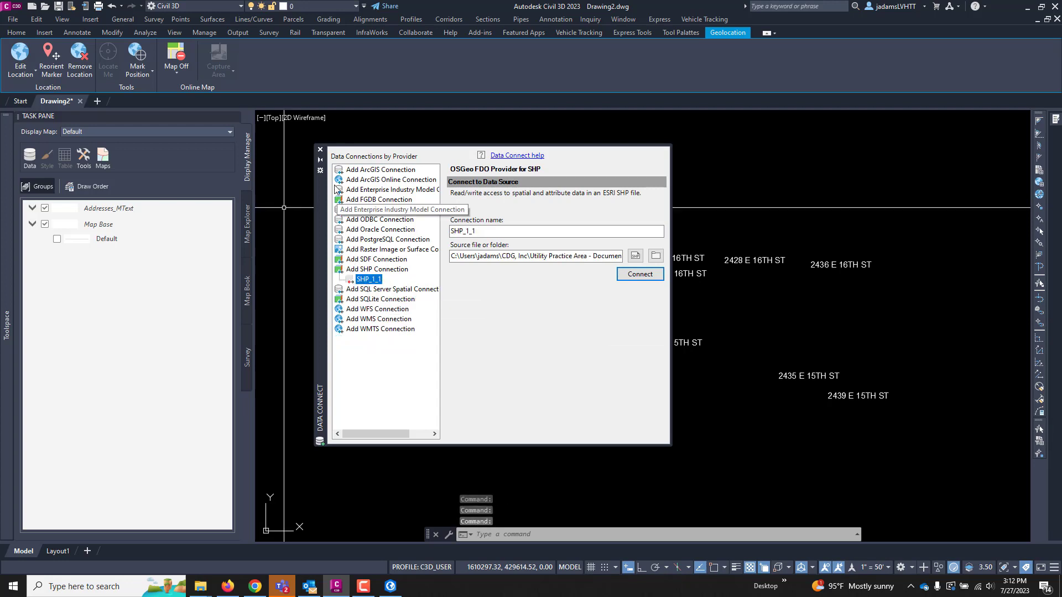
click(320, 151)
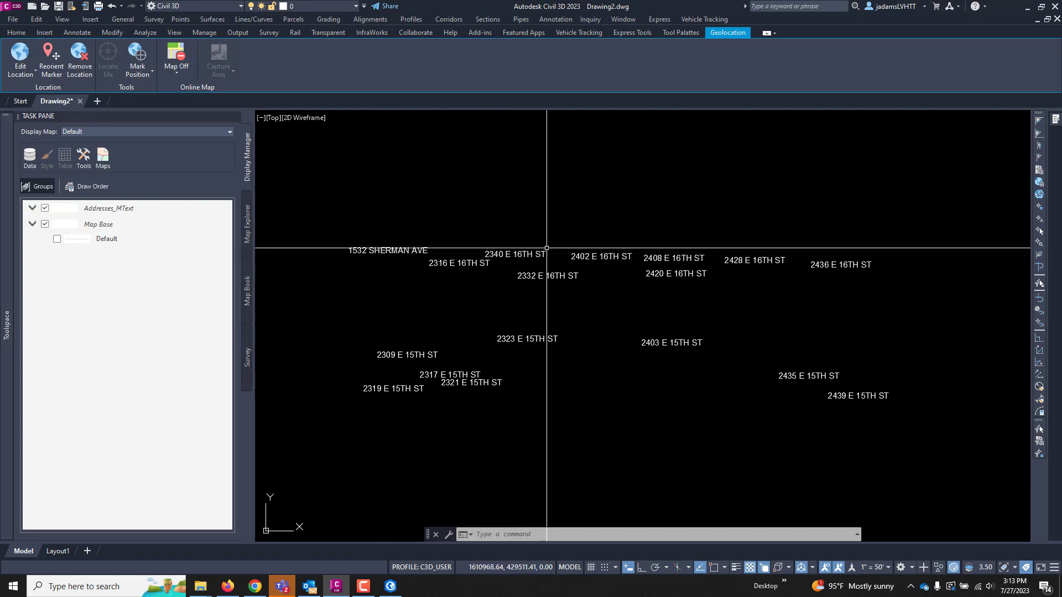
- Show the 1532 SHERMAN AVE MText's properties in a docked palette and check its CDG L110 text style
click(385, 251)
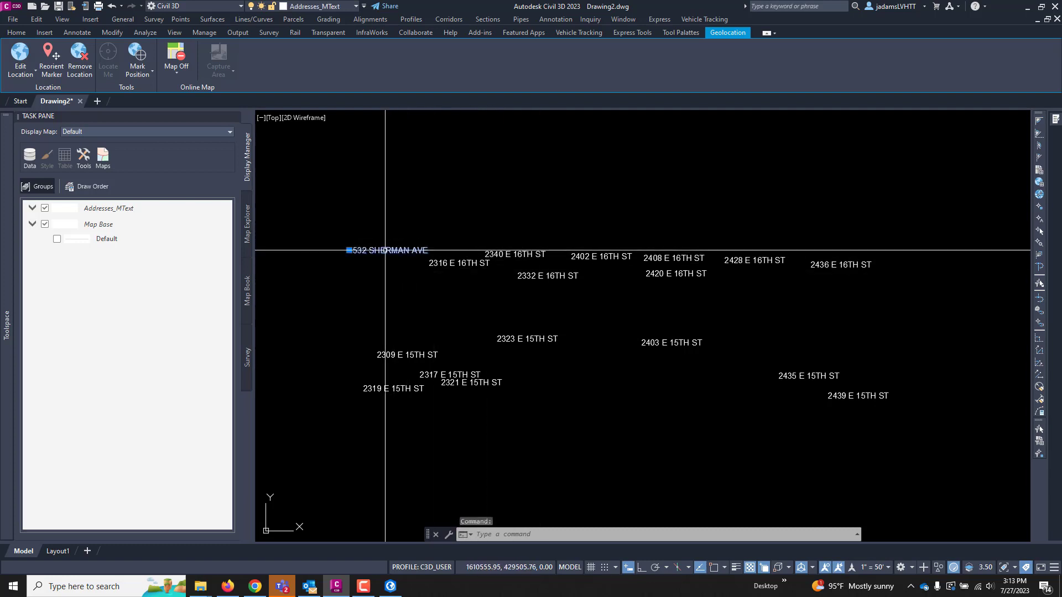
click(1054, 120)
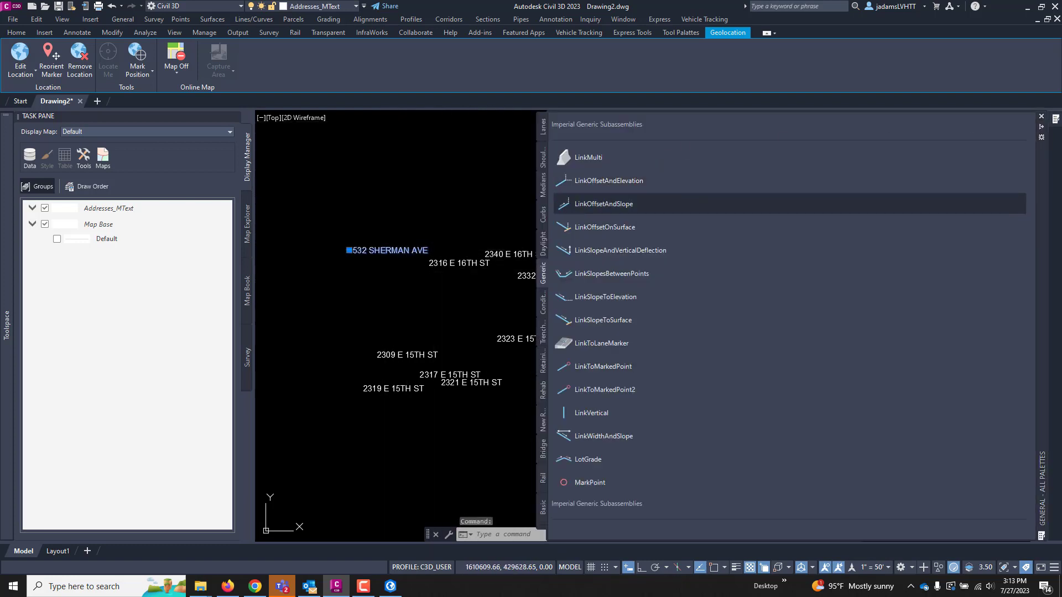
right_click(408, 205)
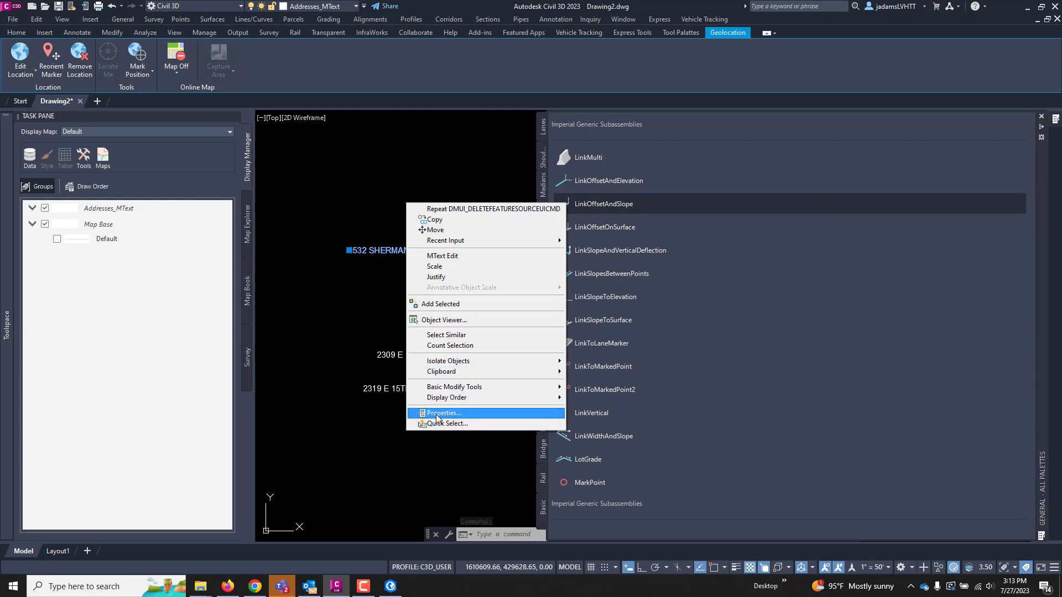
click(444, 413)
click(1055, 120)
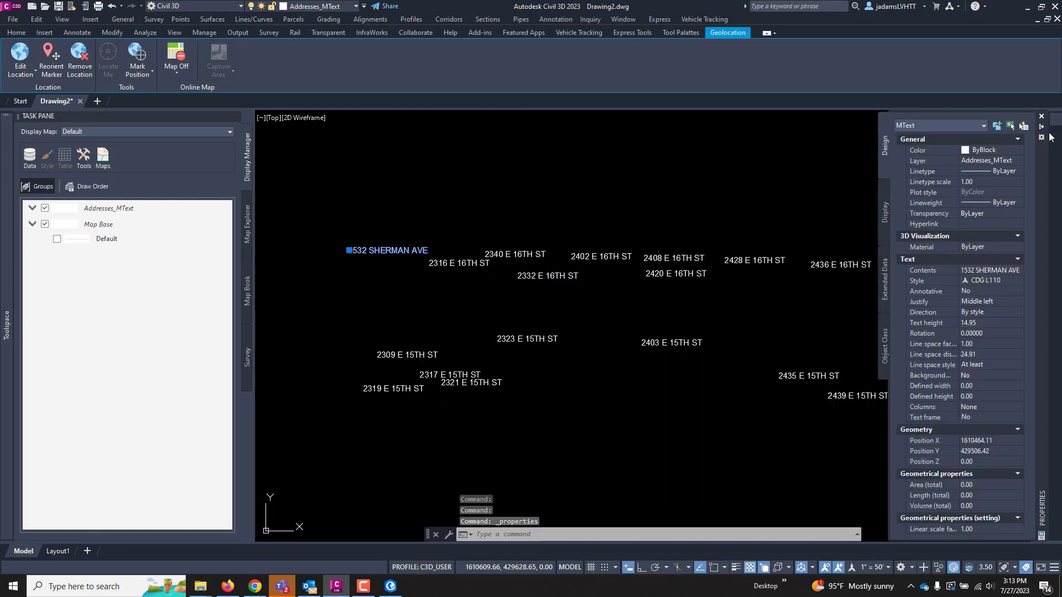
click(1044, 130)
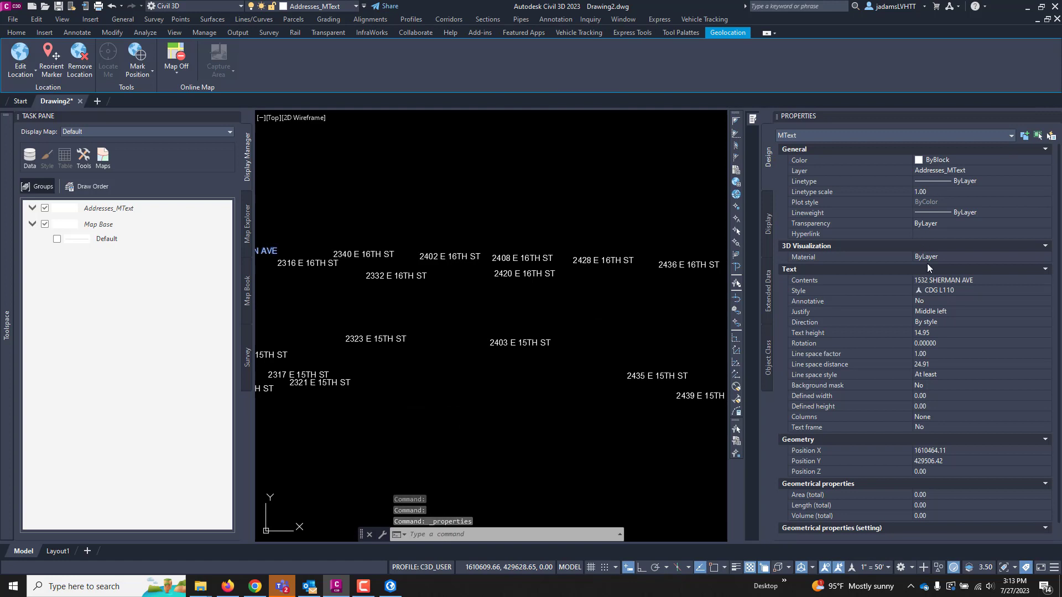
click(957, 290)
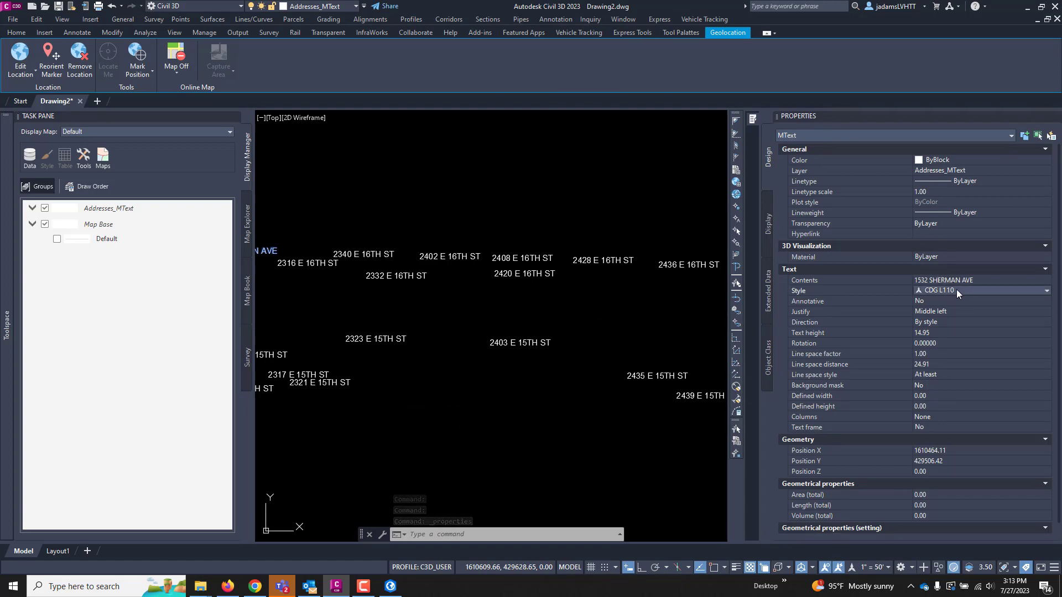
click(664, 283)
key(Escape)
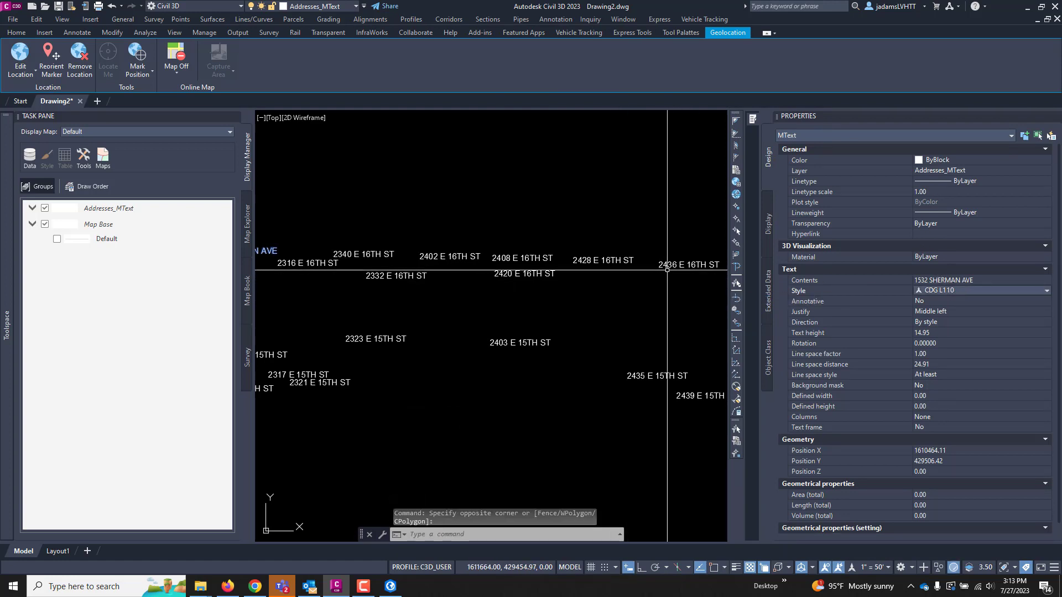
scroll(628, 283, down, 4)
- Select all 17 similar address MText labels and give them the annotative CDG L110 text style
right_click(492, 254)
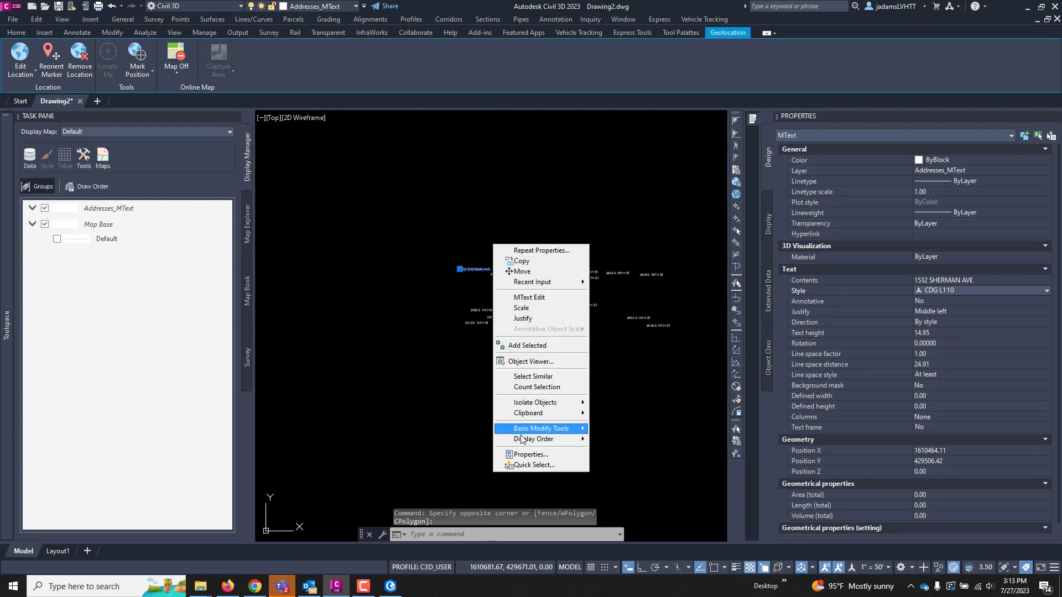
click(533, 377)
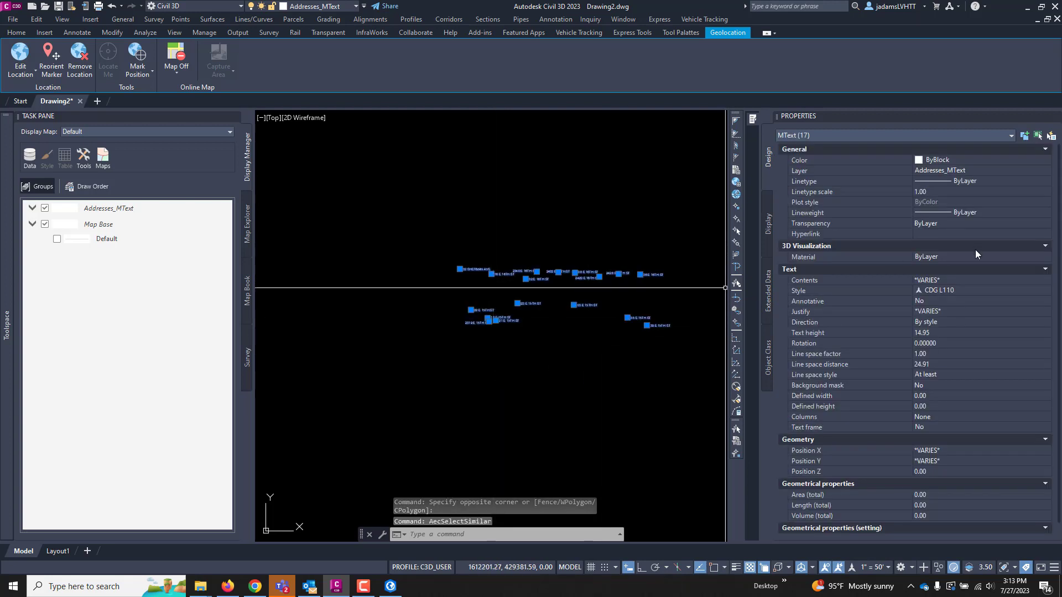
click(984, 290)
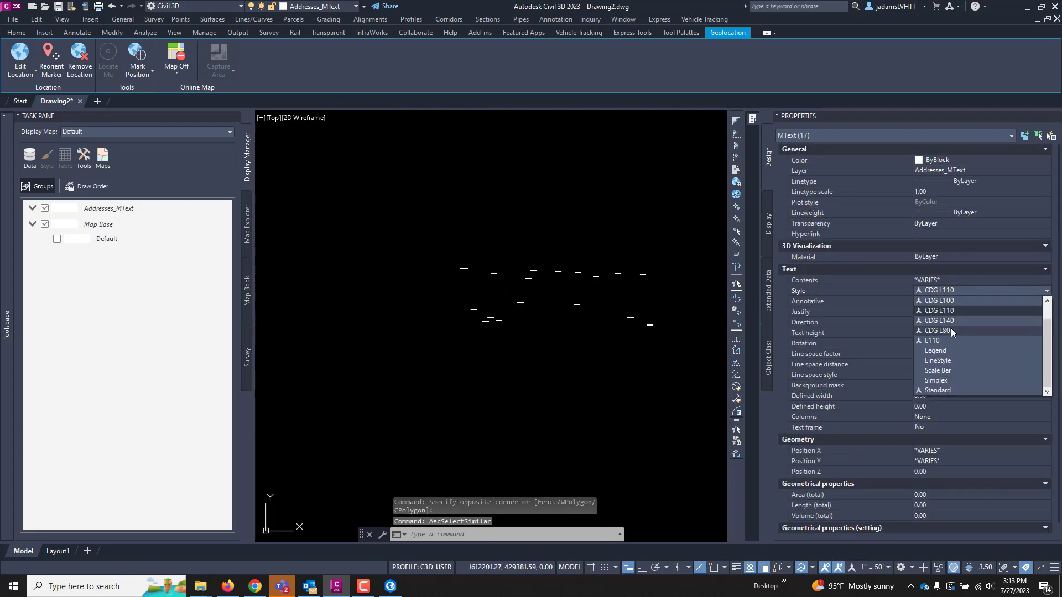
click(950, 327)
click(951, 291)
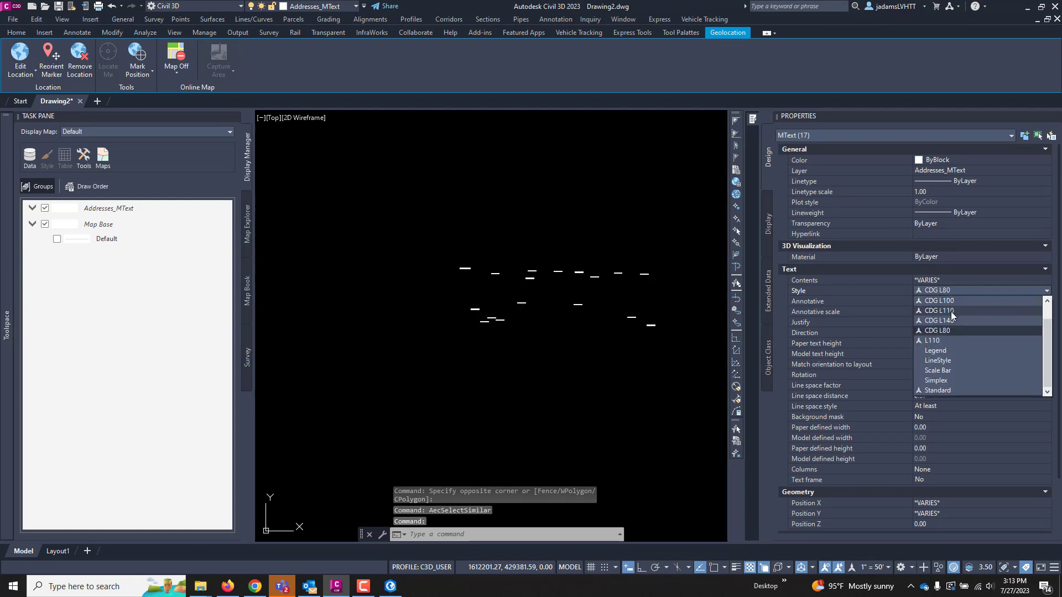
click(951, 312)
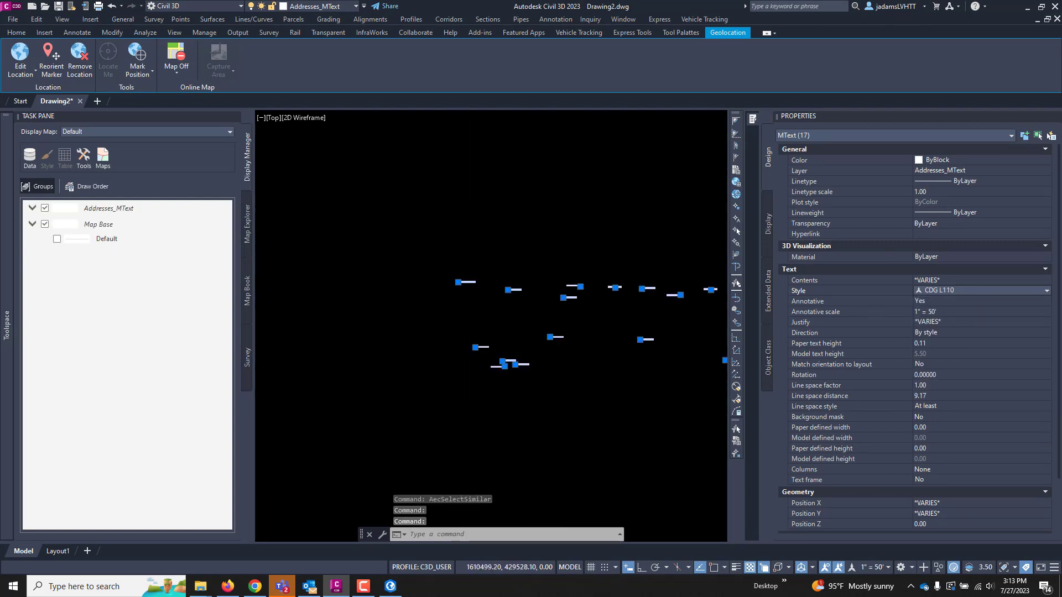
key(Escape)
scroll(442, 335, down, 5)
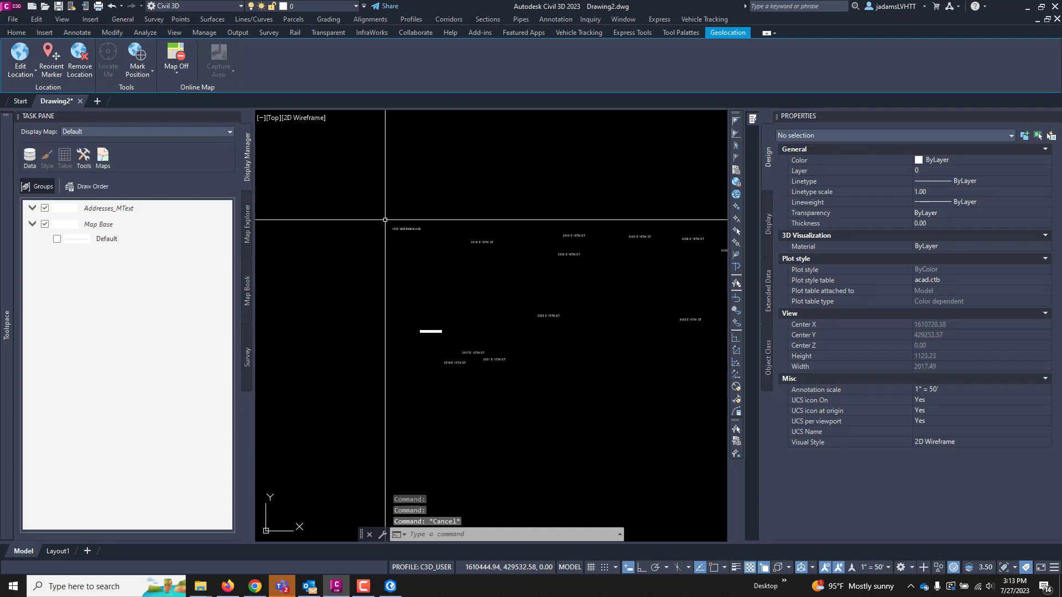
scroll(442, 336, up, 5)
scroll(422, 303, down, 6)
scroll(474, 308, up, 2)
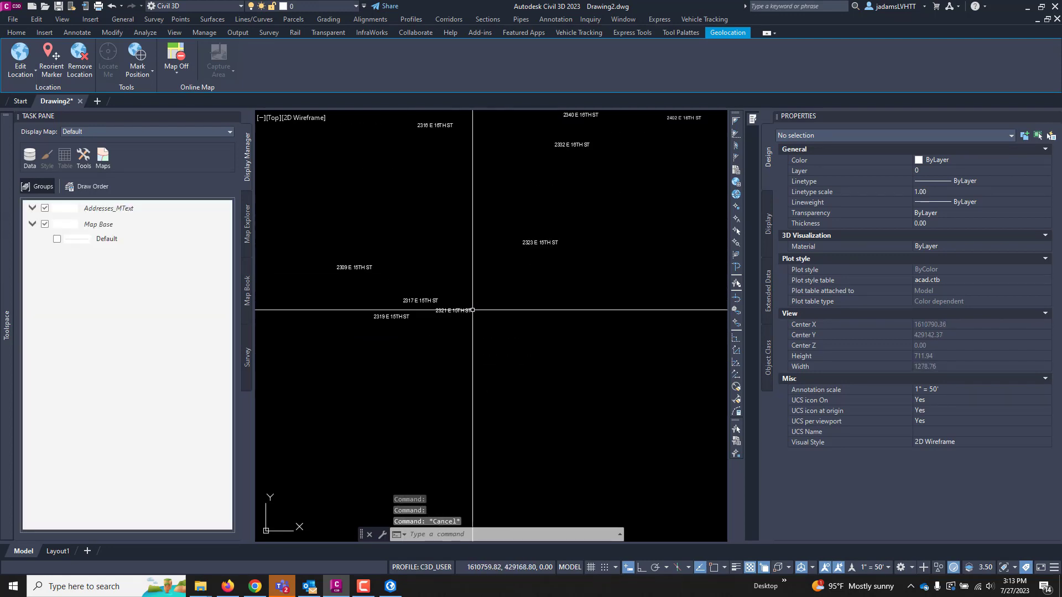
scroll(387, 310, down, 2)
scroll(621, 304, up, 2)
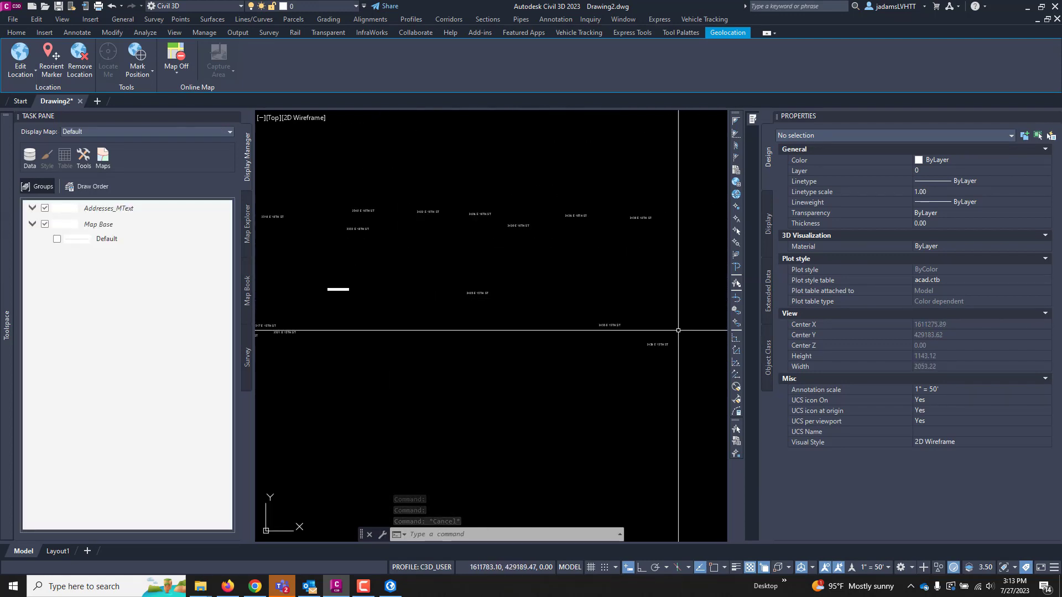
scroll(674, 333, up, 3)
scroll(674, 333, down, 4)
scroll(505, 265, up, 2)
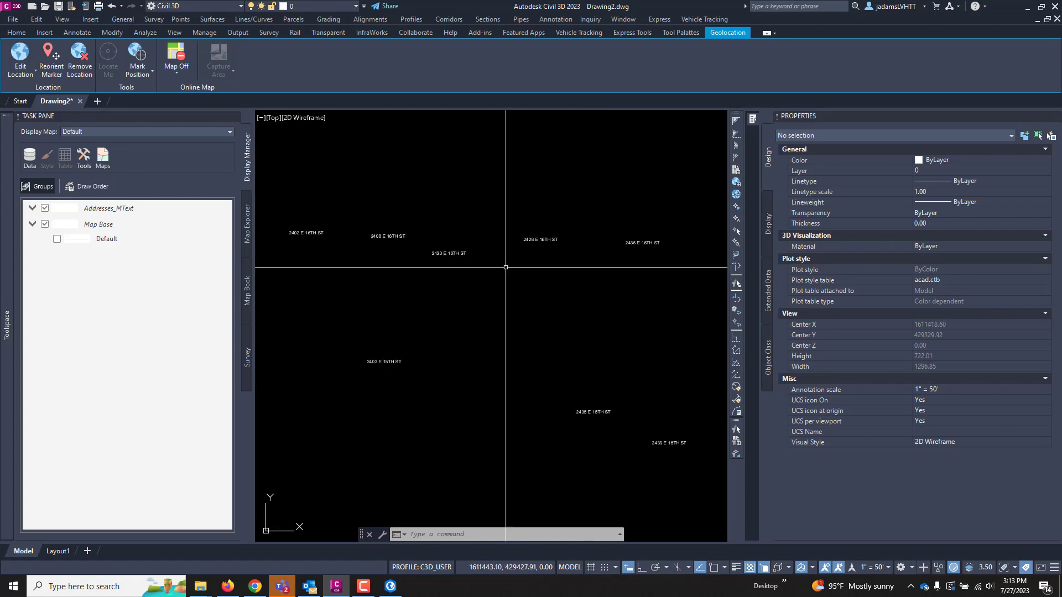
scroll(420, 247, up, 3)
scroll(360, 265, down, 3)
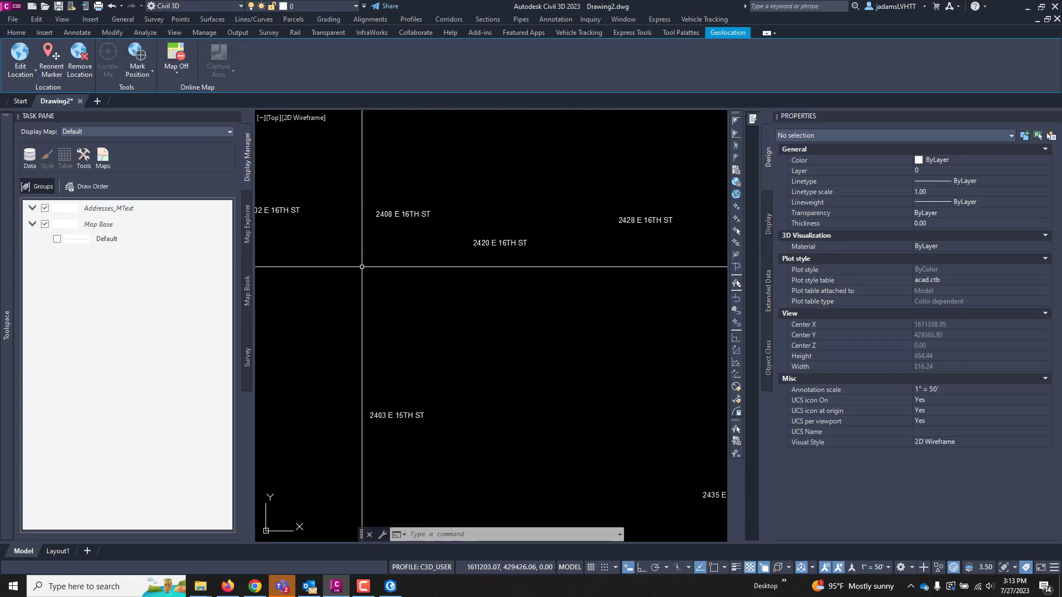
scroll(410, 341, up, 2)
scroll(524, 308, down, 4)
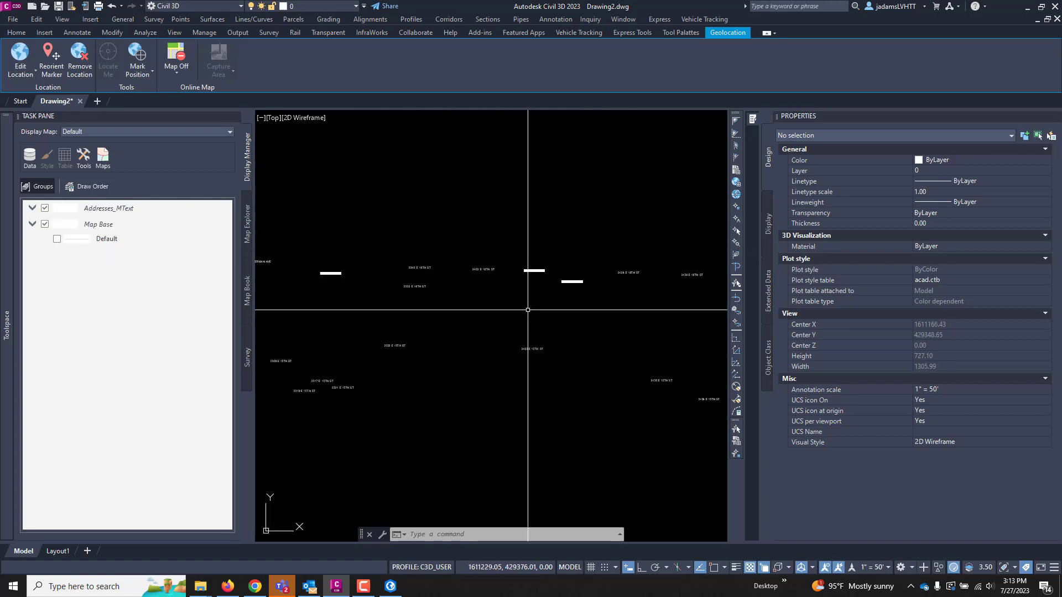
scroll(415, 308, up, 2)
scroll(414, 316, down, 2)
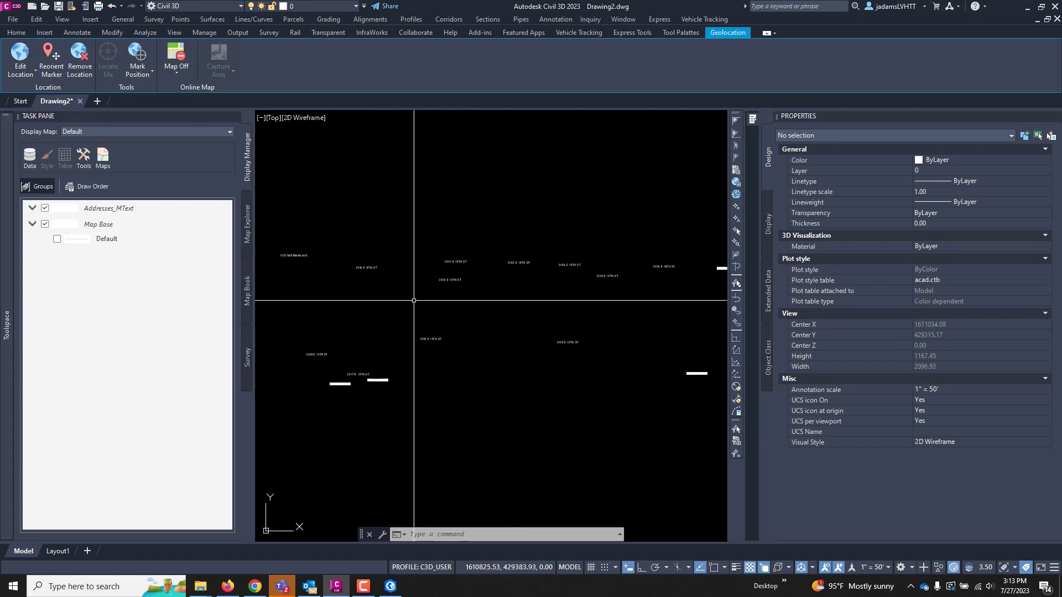
middle_drag(415, 301, 450, 270)
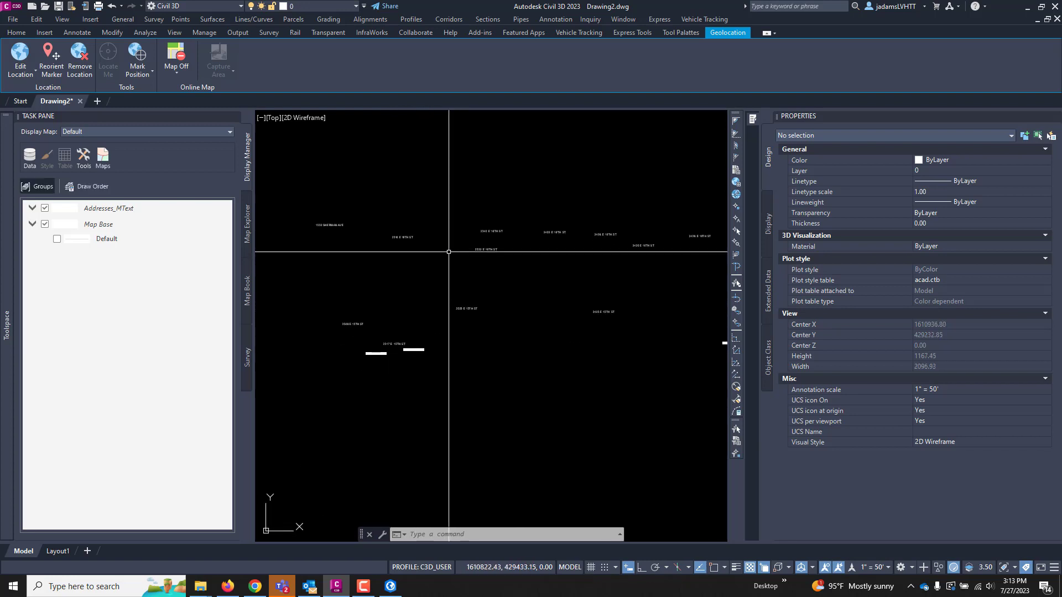